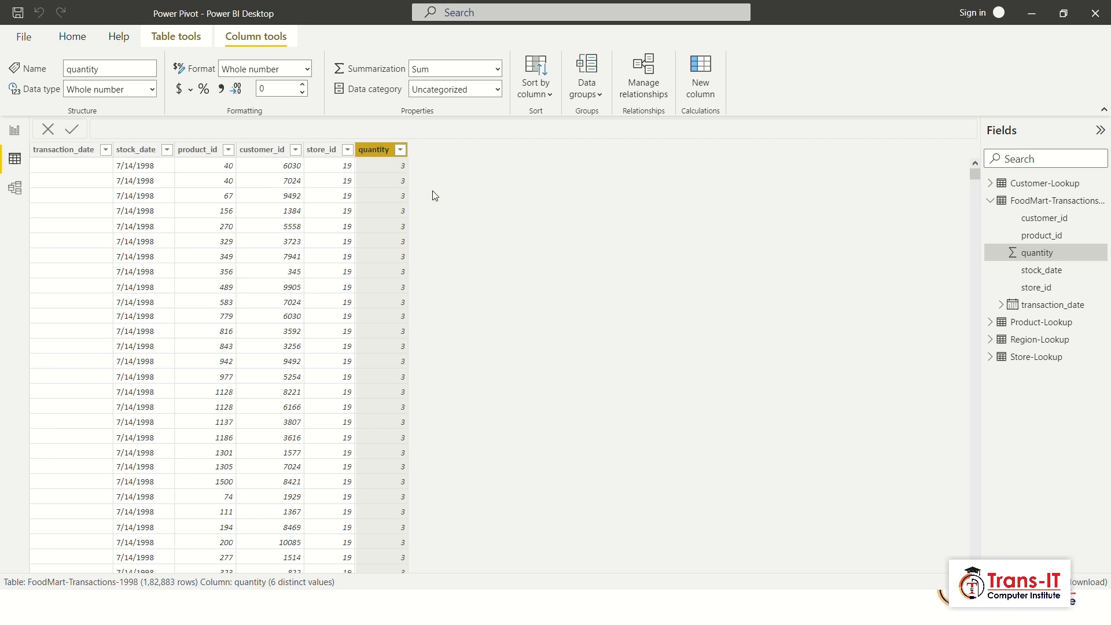
- Expand the Product-Lookup table's fields and view its product_retail_price column
{"action": "left_click", "coordinate": [393, 170]}
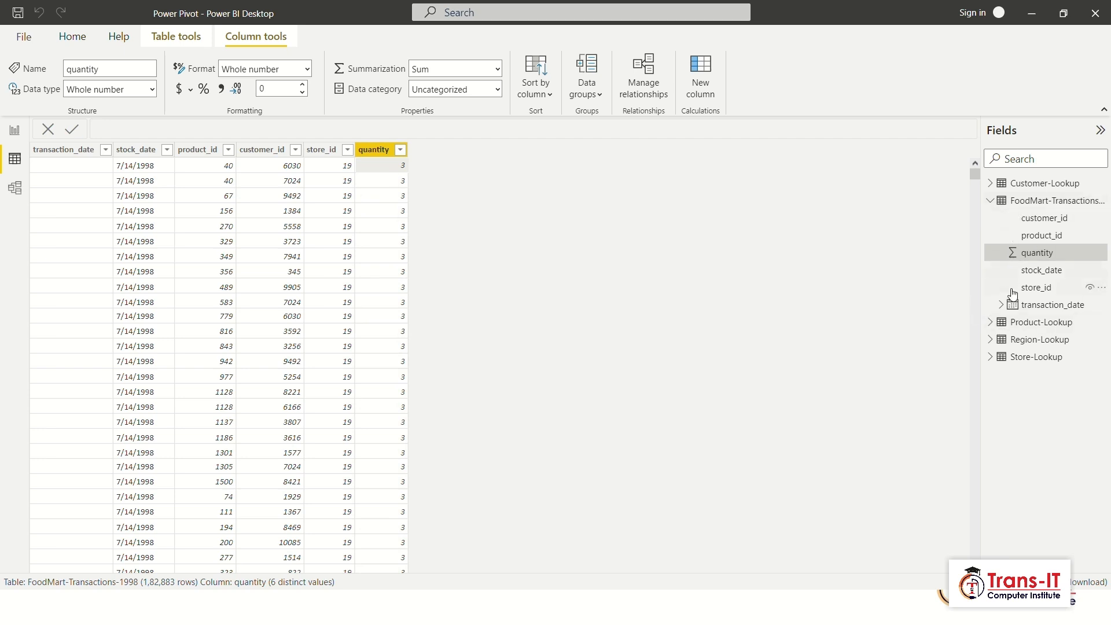
{"action": "left_click", "coordinate": [993, 325]}
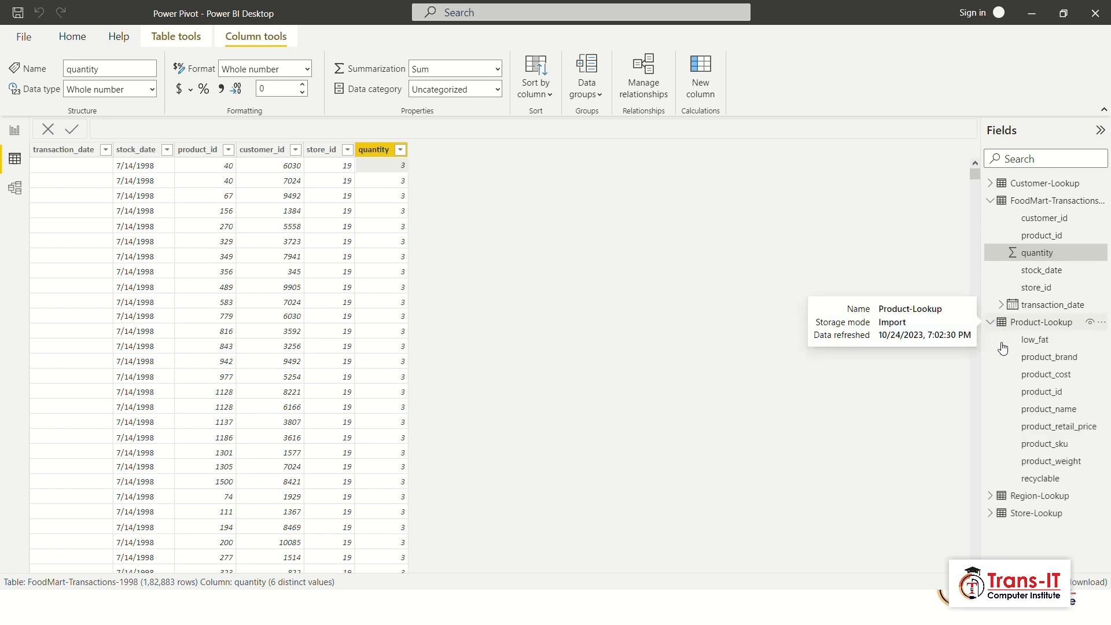
{"action": "left_click", "coordinate": [1051, 428]}
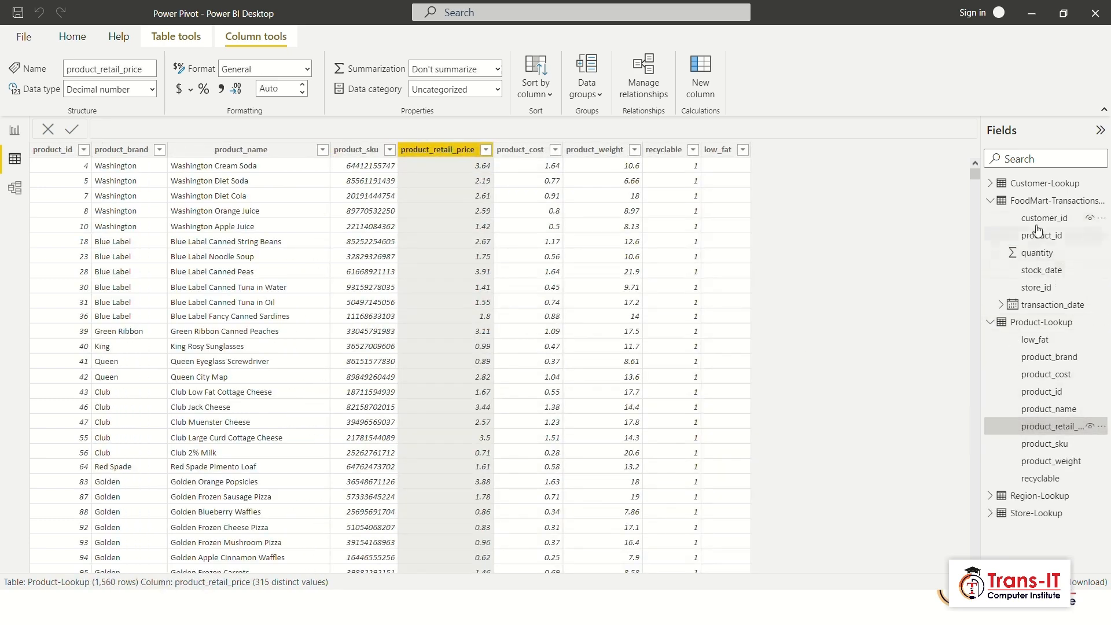
- Add a calculated column named Total Sales to the FoodMart-Transactions-1998 table, starting its formula with the quantity column times
{"action": "left_click", "coordinate": [1044, 203]}
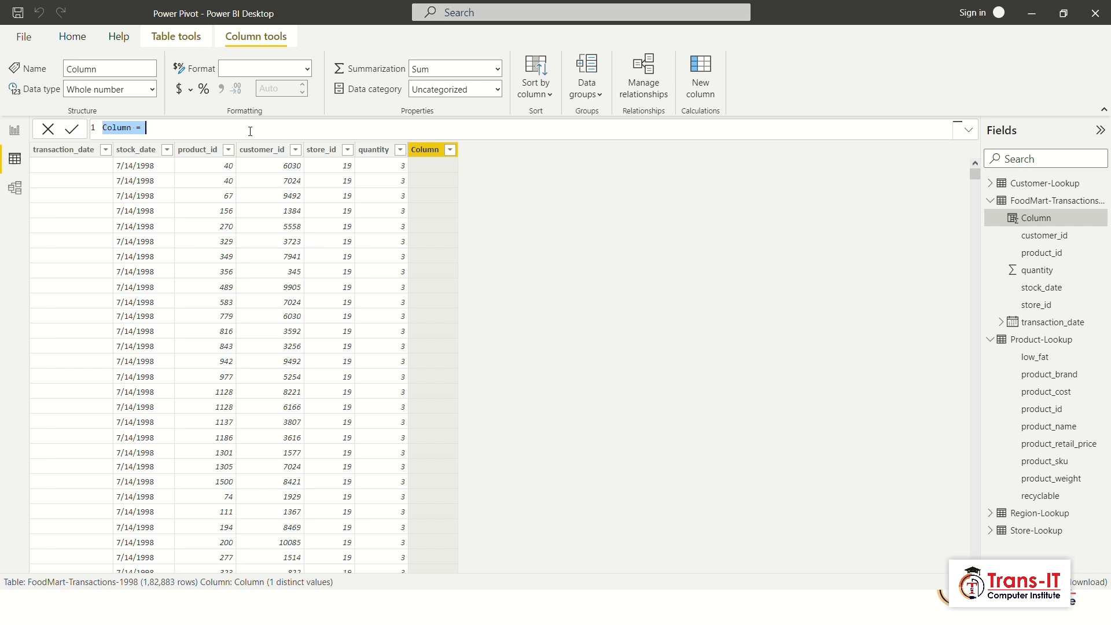
{"action": "type", "text": "Total Sales ="}
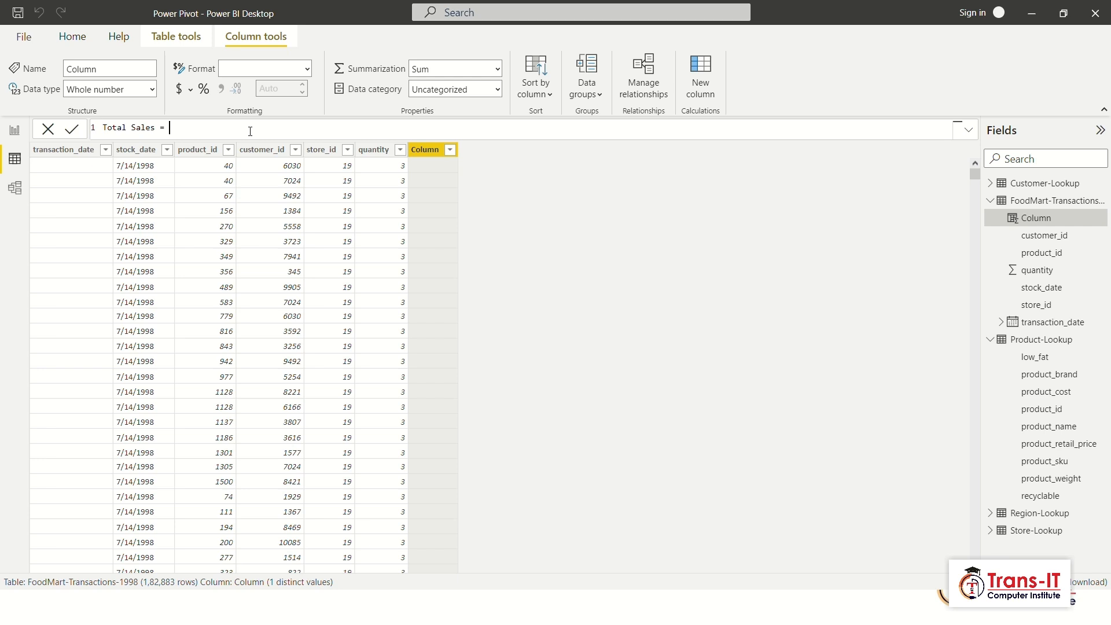
{"action": "type", "text": " qua"}
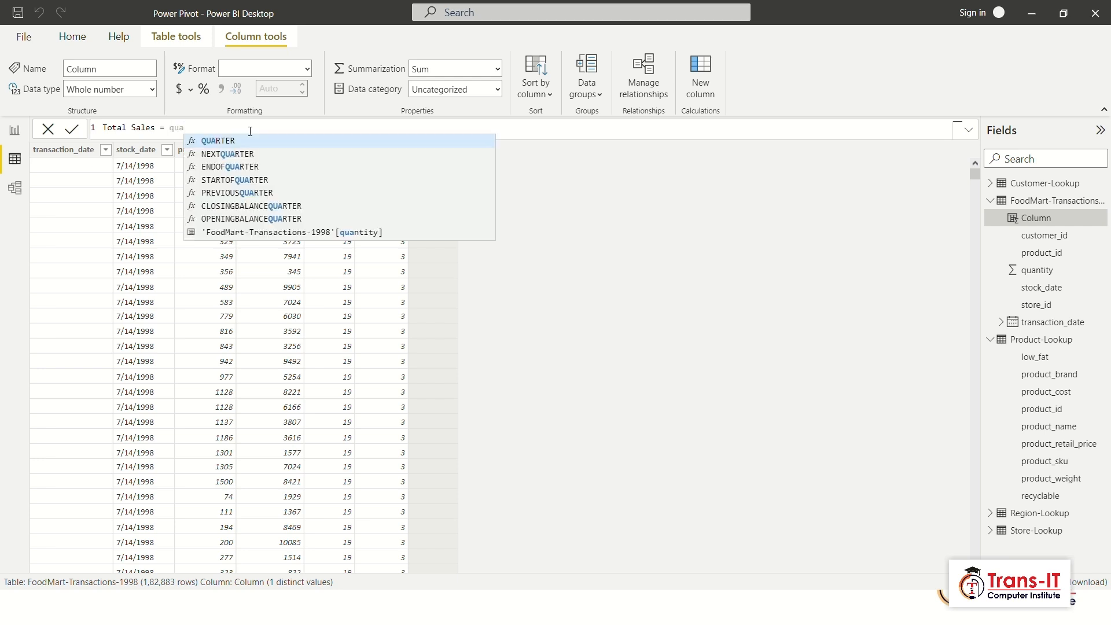
{"action": "type", "text": "nt"}
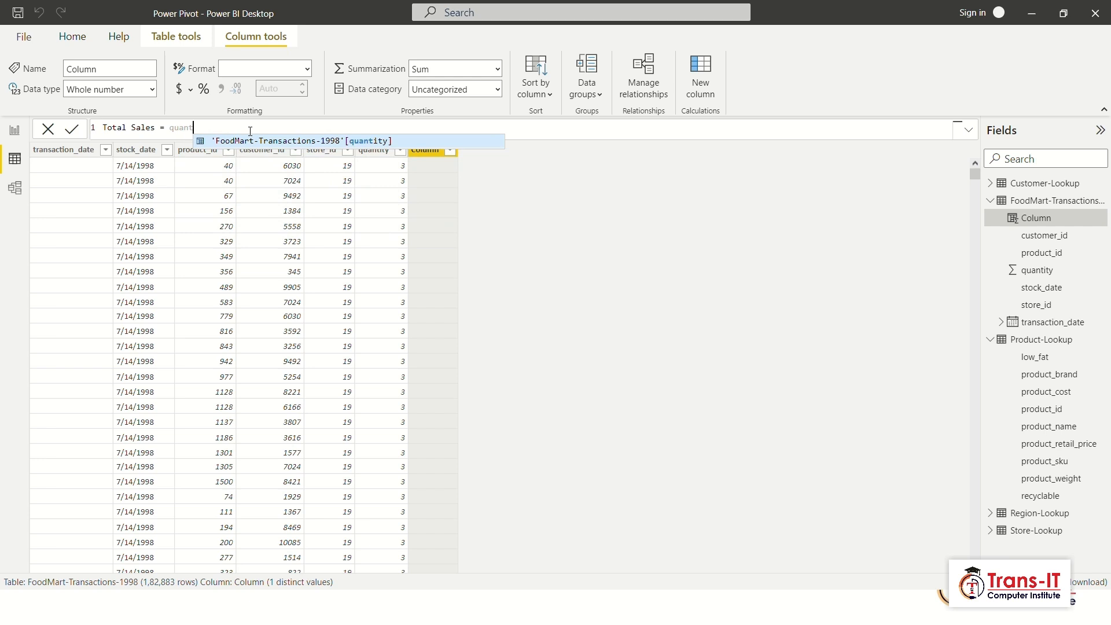
{"action": "key", "text": "Tab"}
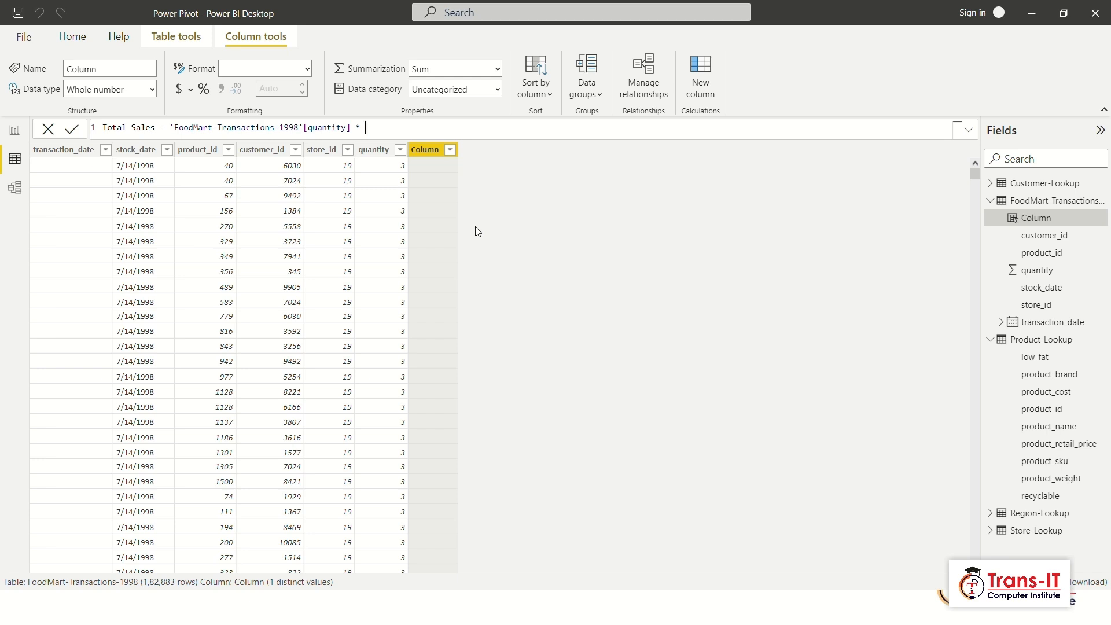
{"action": "type", "text": "calu"}
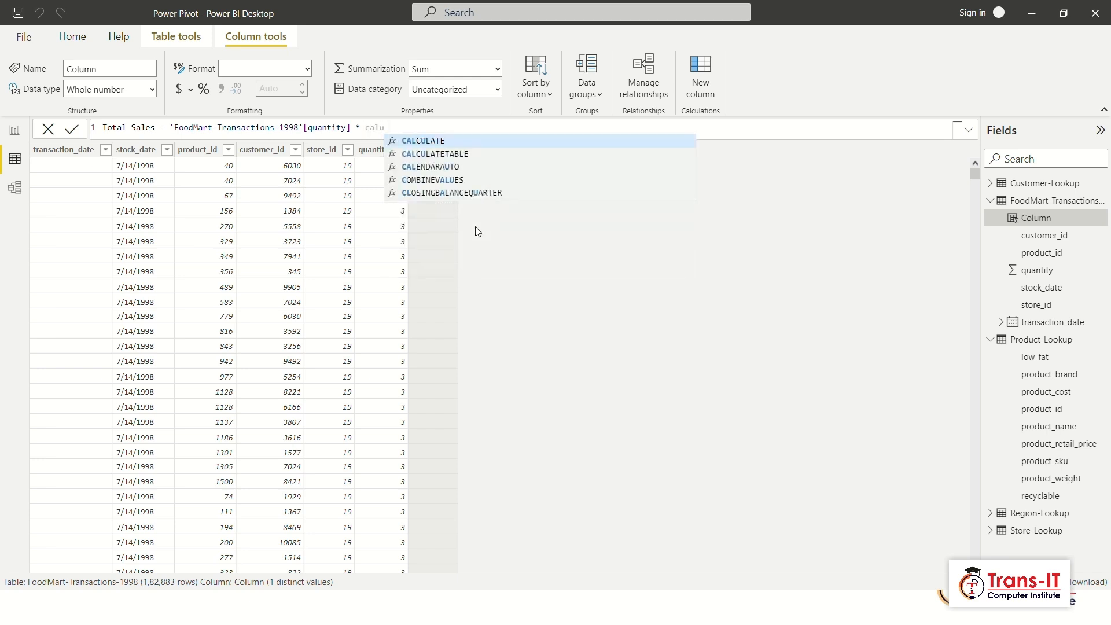
{"action": "key", "text": "BackSpace"}
{"action": "key", "text": "BackSpace"}
{"action": "key", "text": "BackSpace"}
{"action": "key", "text": "BackSpace"}
- Complete the Total Sales formula with RELATED('Product-Lookup'[product_retail_price]) as the multiplier and commit it
{"action": "type", "text": "rel"}
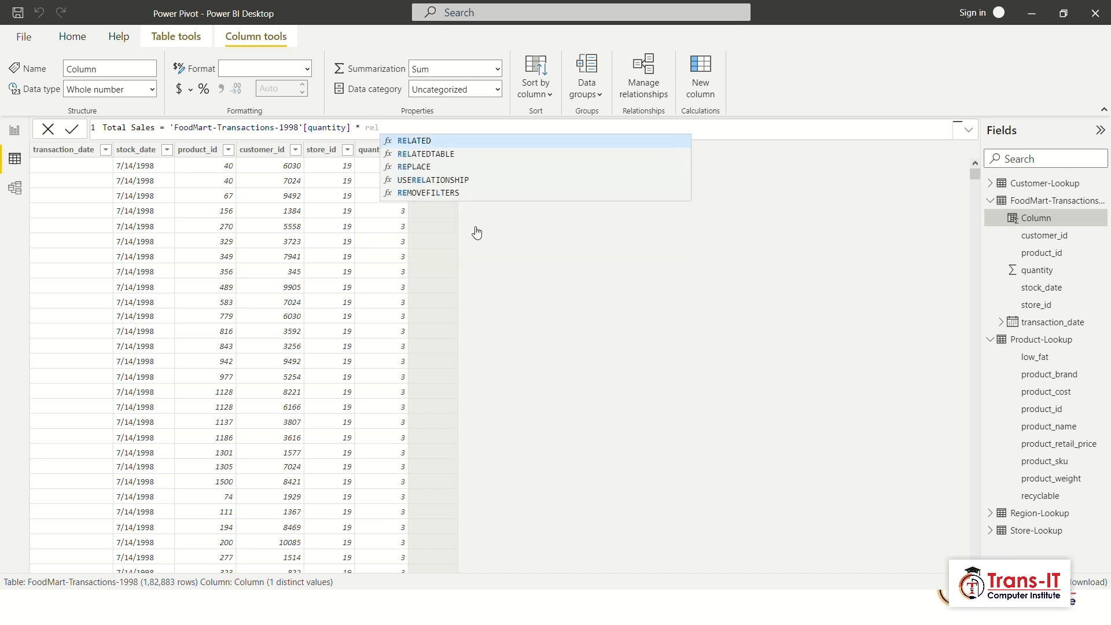
{"action": "key", "text": "Tab"}
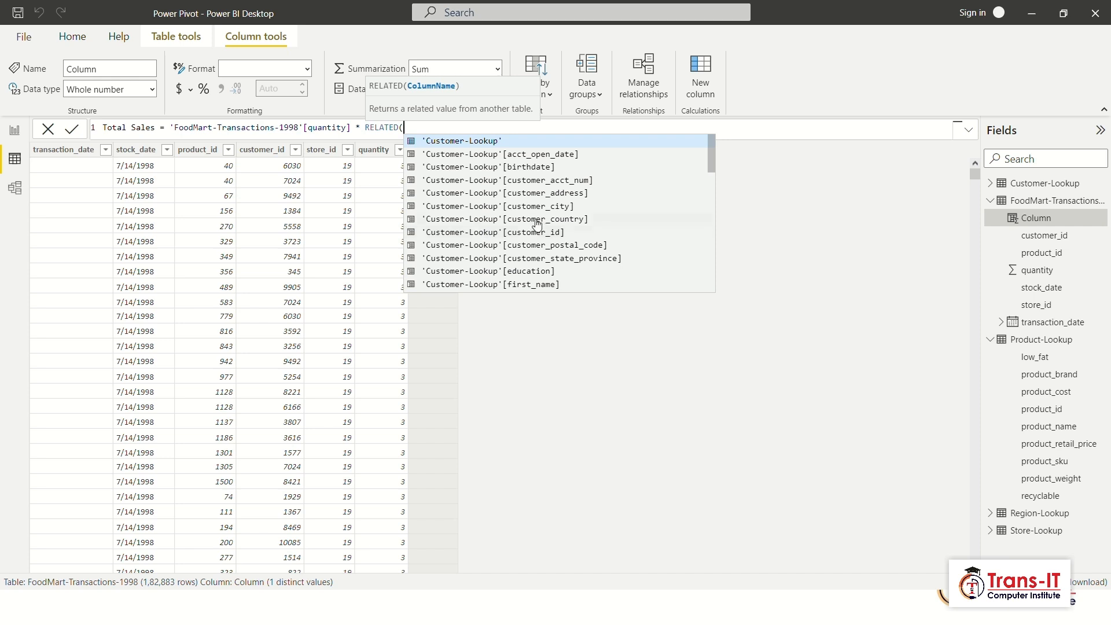
{"action": "type", "text": "p"}
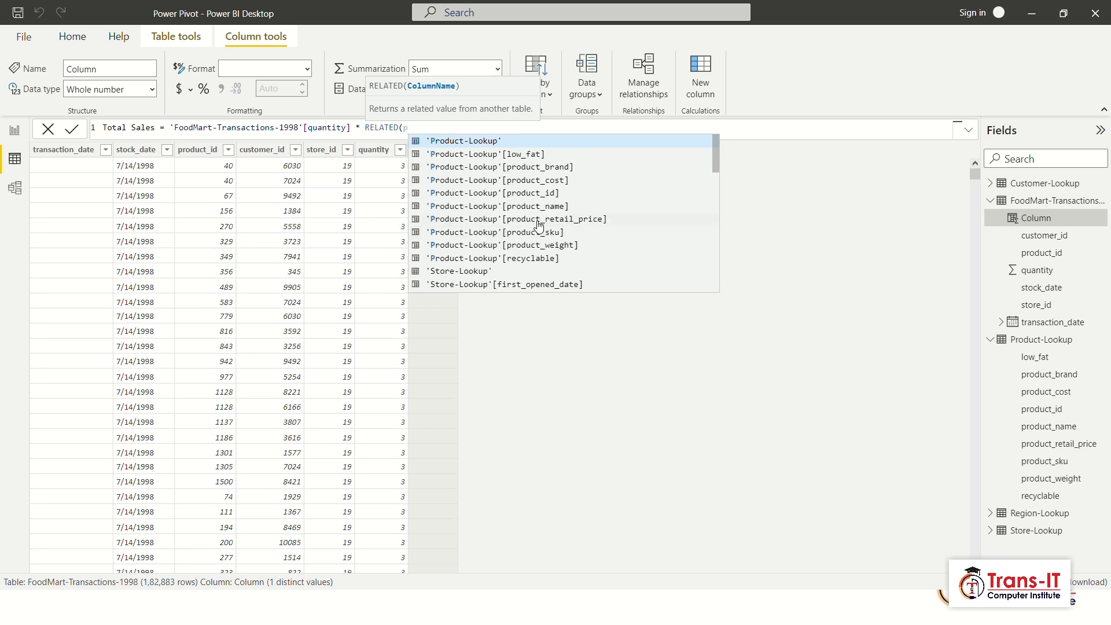
{"action": "type", "text": "rice"}
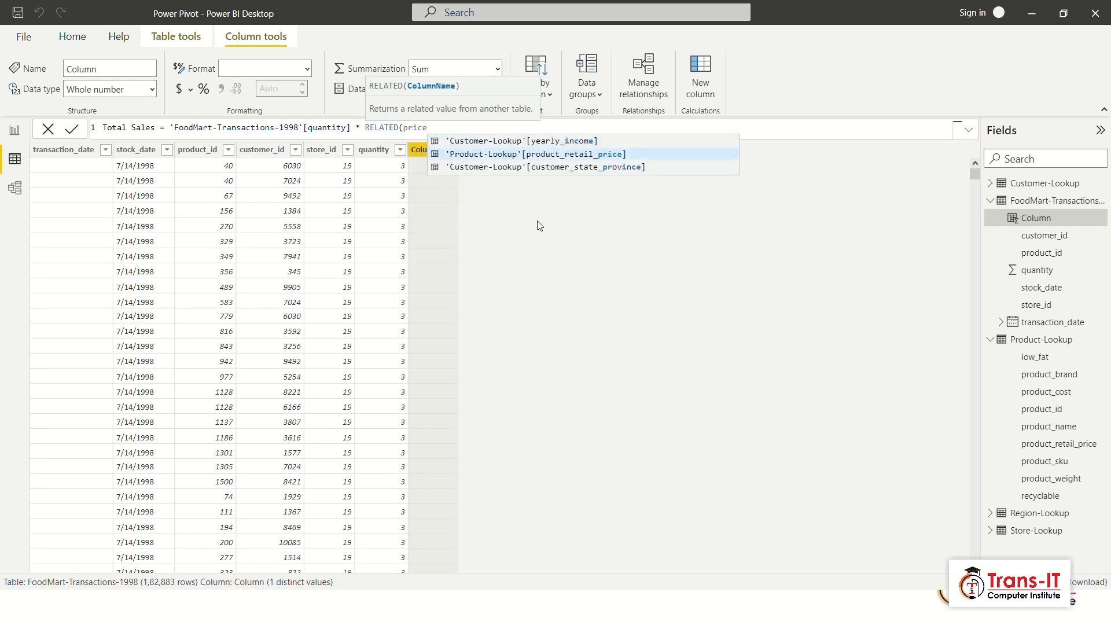
{"action": "key", "text": "Tab"}
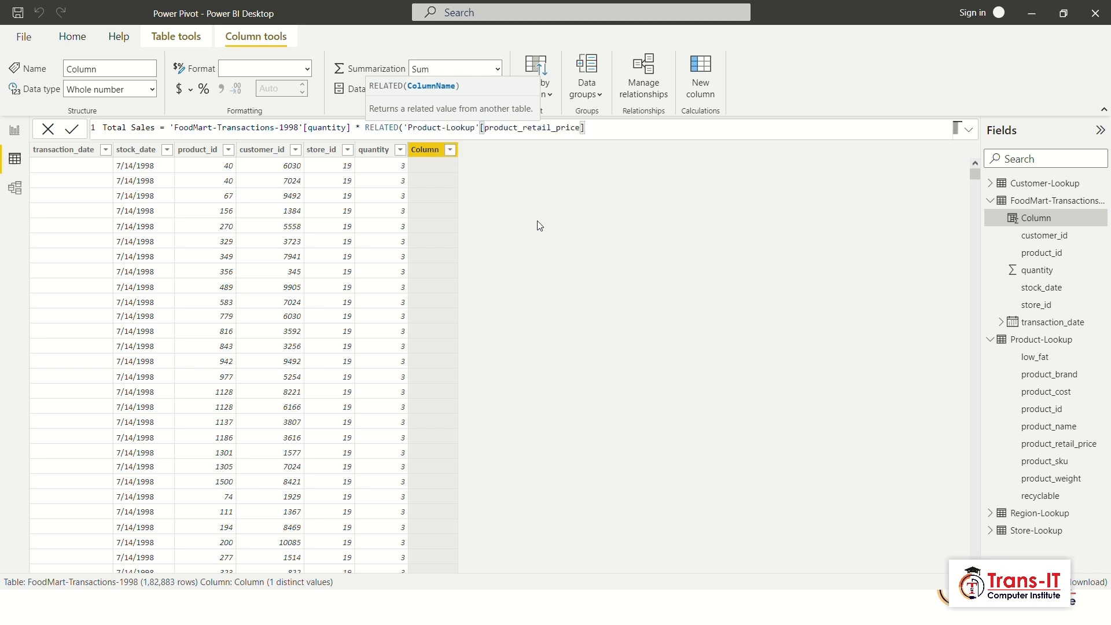
{"action": "type", "text": ")"}
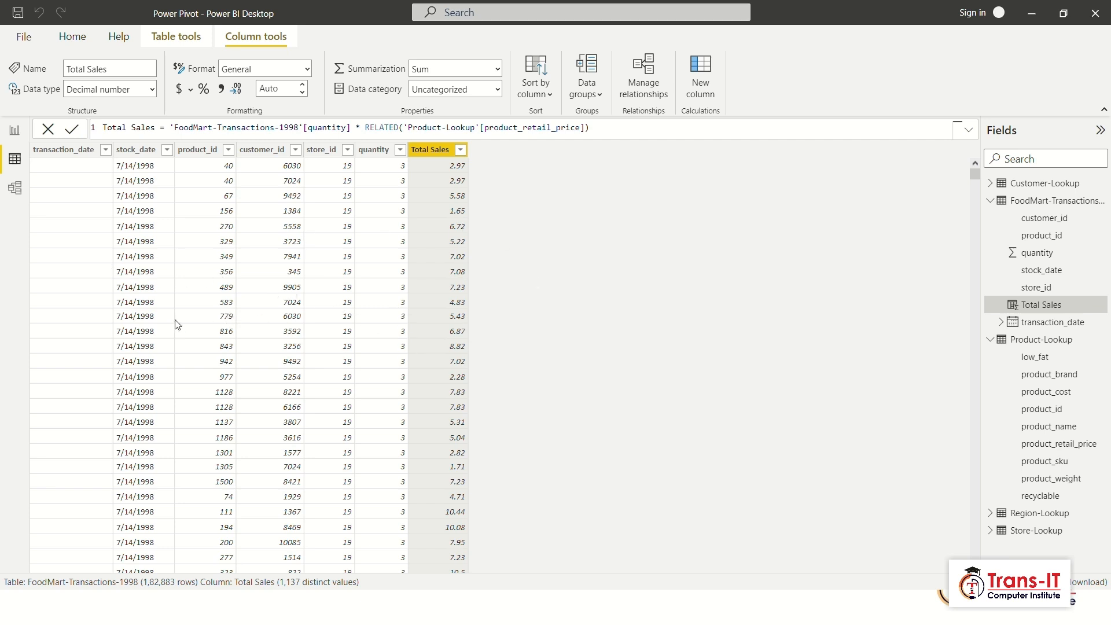
- Look through the row-level values of the Total Sales column in the transactions table
{"action": "scroll", "coordinate": [381, 337], "scroll_direction": "down", "scroll_amount": 3}
{"action": "scroll", "coordinate": [380, 337], "scroll_direction": "down", "scroll_amount": 3}
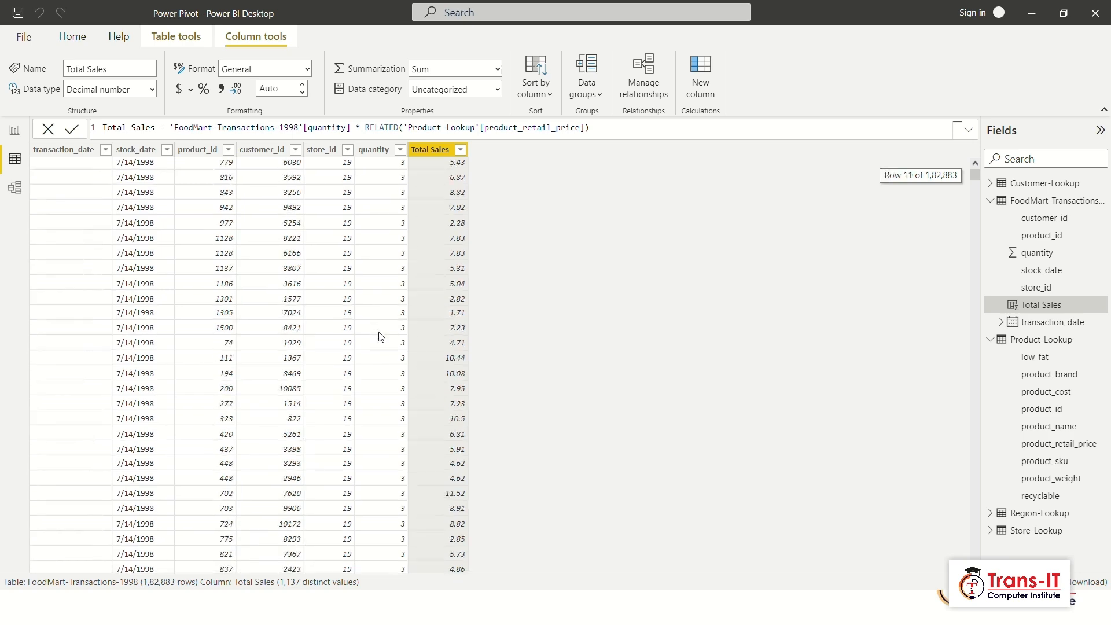
{"action": "scroll", "coordinate": [381, 337], "scroll_direction": "up", "scroll_amount": 5}
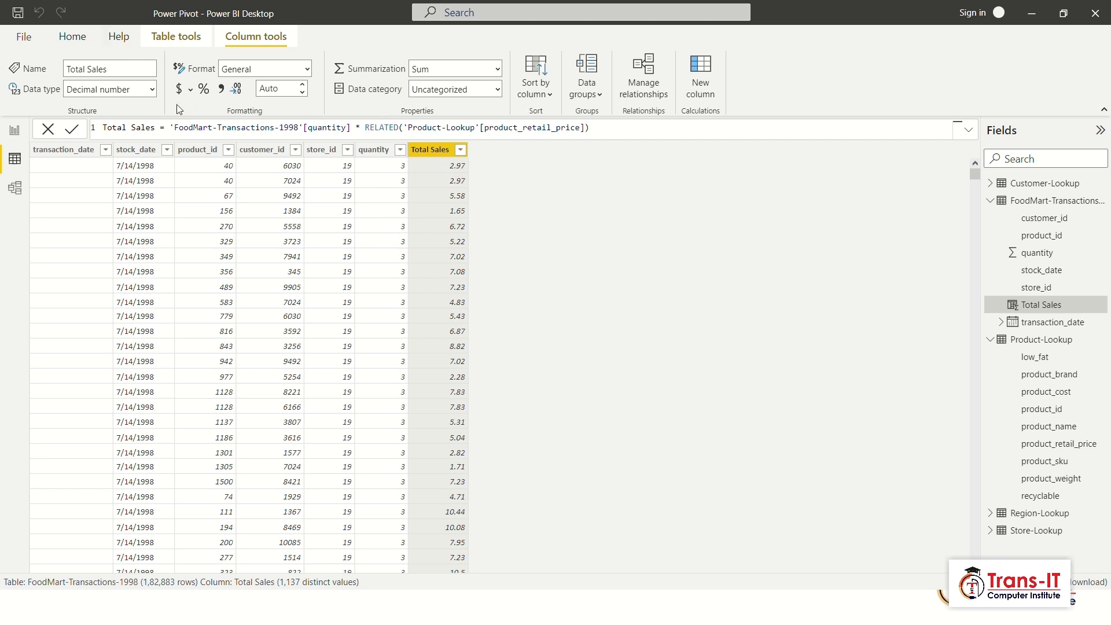
{"action": "left_click", "coordinate": [72, 38]}
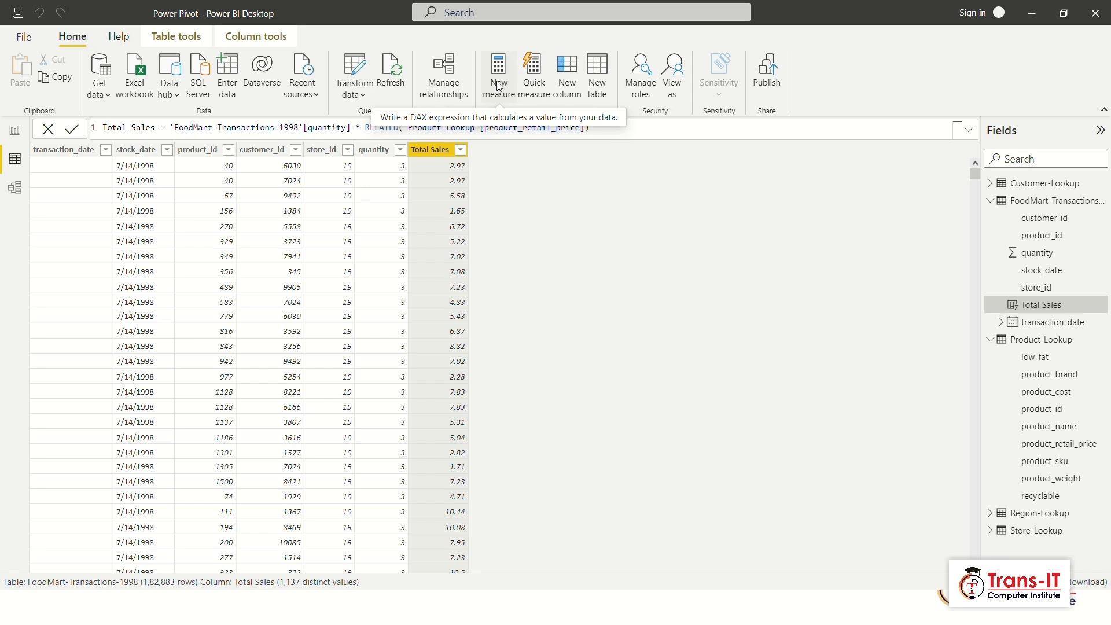
{"action": "scroll", "coordinate": [453, 278], "scroll_direction": "down", "scroll_amount": 3}
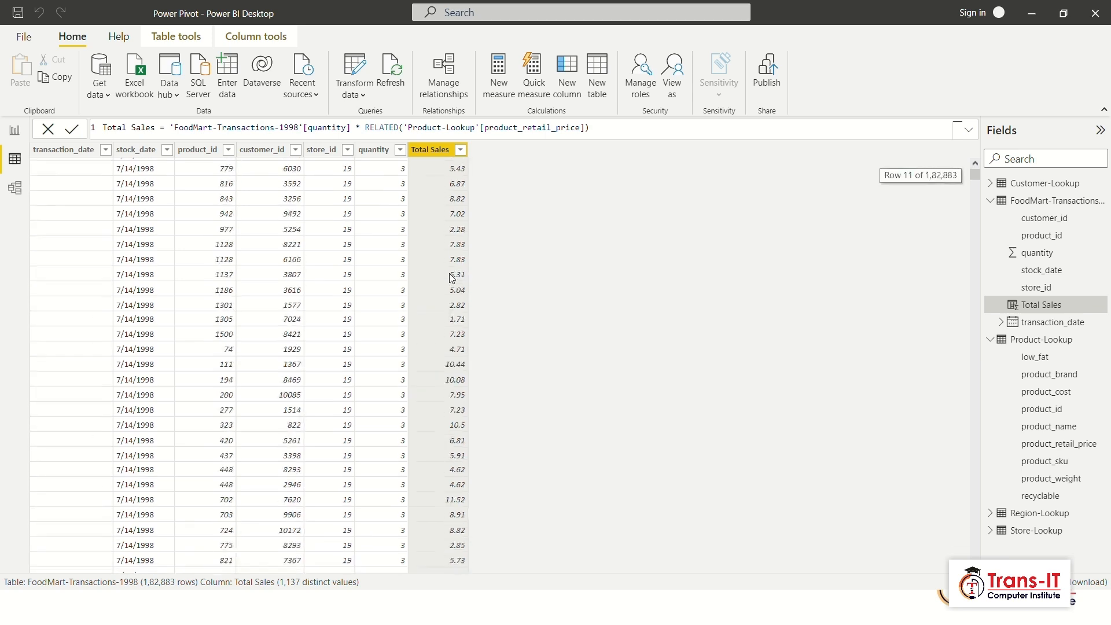
{"action": "scroll", "coordinate": [452, 277], "scroll_direction": "up", "scroll_amount": 3}
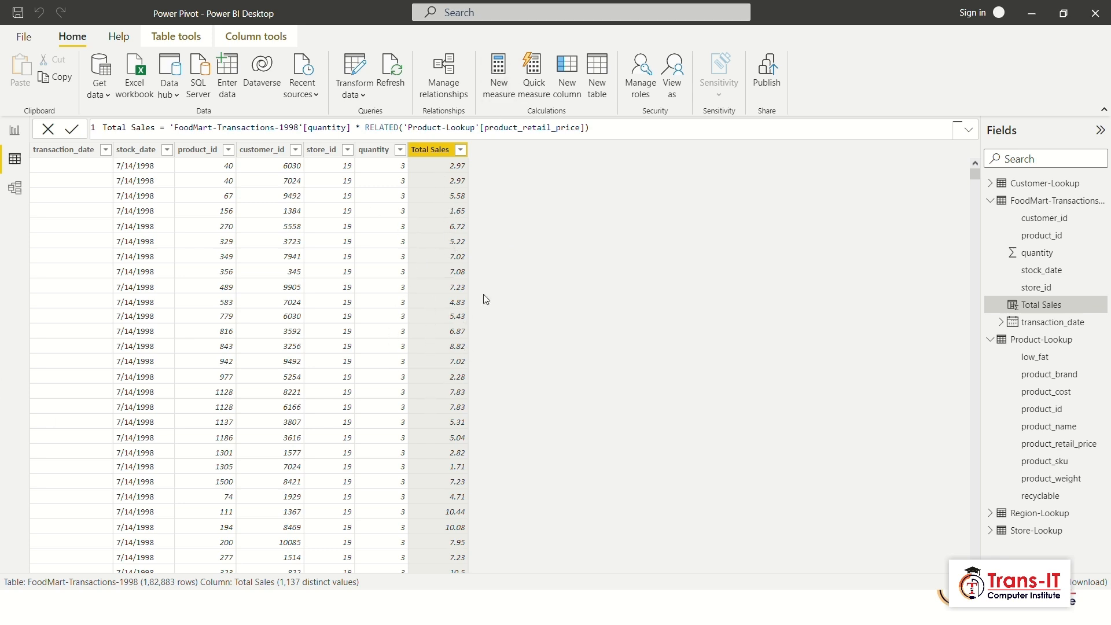
- Create a measure named SALES in the FoodMart-Transactions-1998 table and begin its formula with the SUM function
{"action": "left_click", "coordinate": [498, 72]}
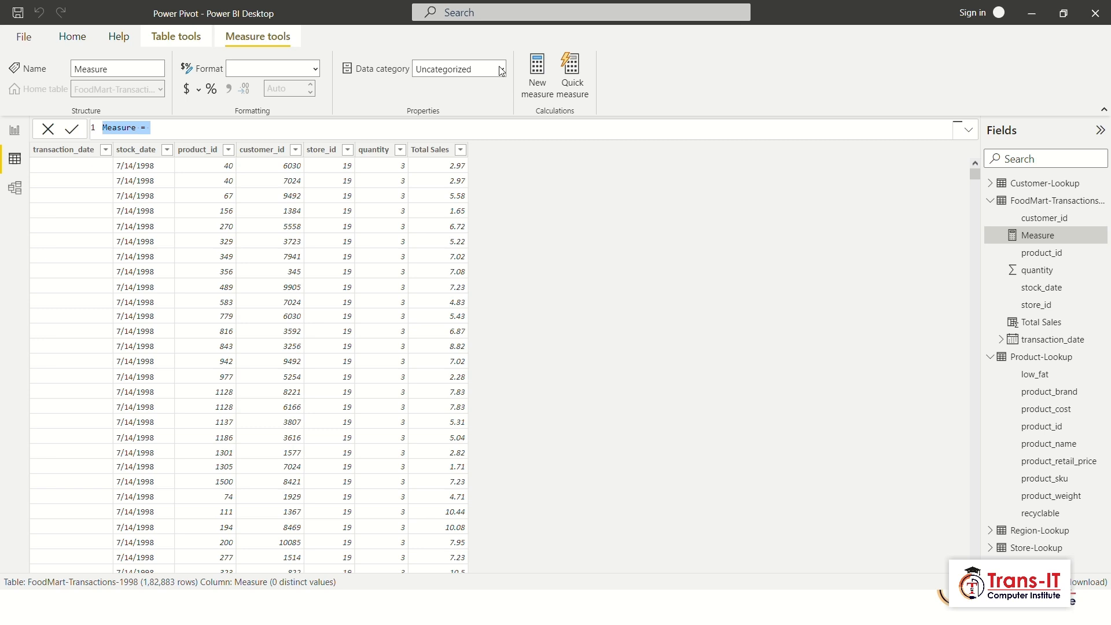
{"action": "type", "text": "SALES "}
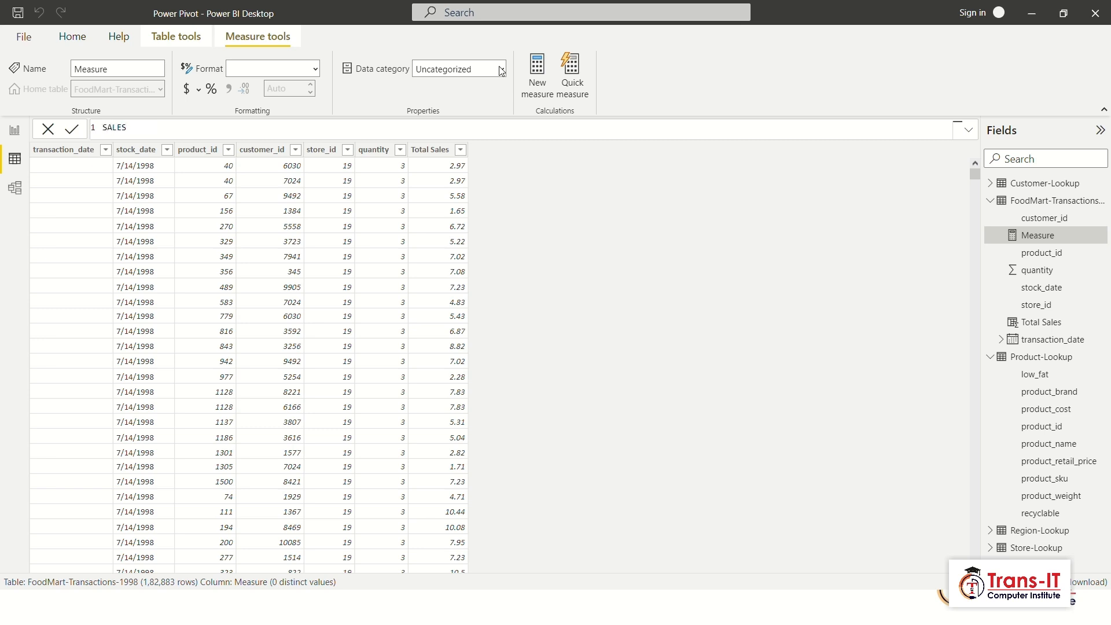
{"action": "type", "text": "= sum"}
{"action": "key", "text": "Tab"}
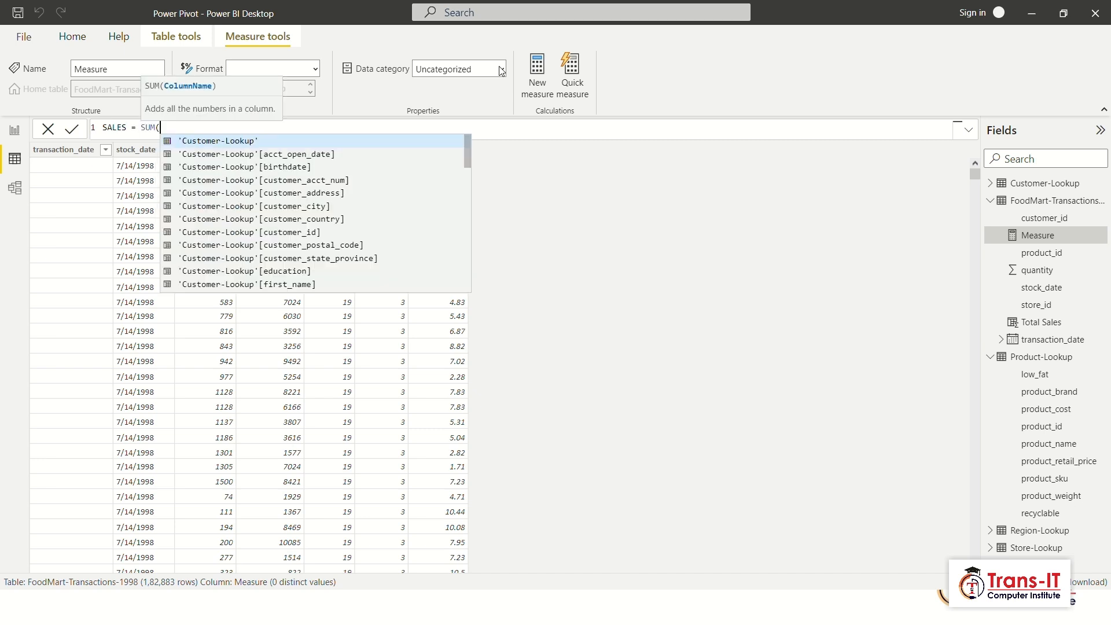
- Sum 'FoodMart-Transactions-1998'[Total Sales] in the SALES measure's formula and commit it
{"action": "type", "text": "tota"}
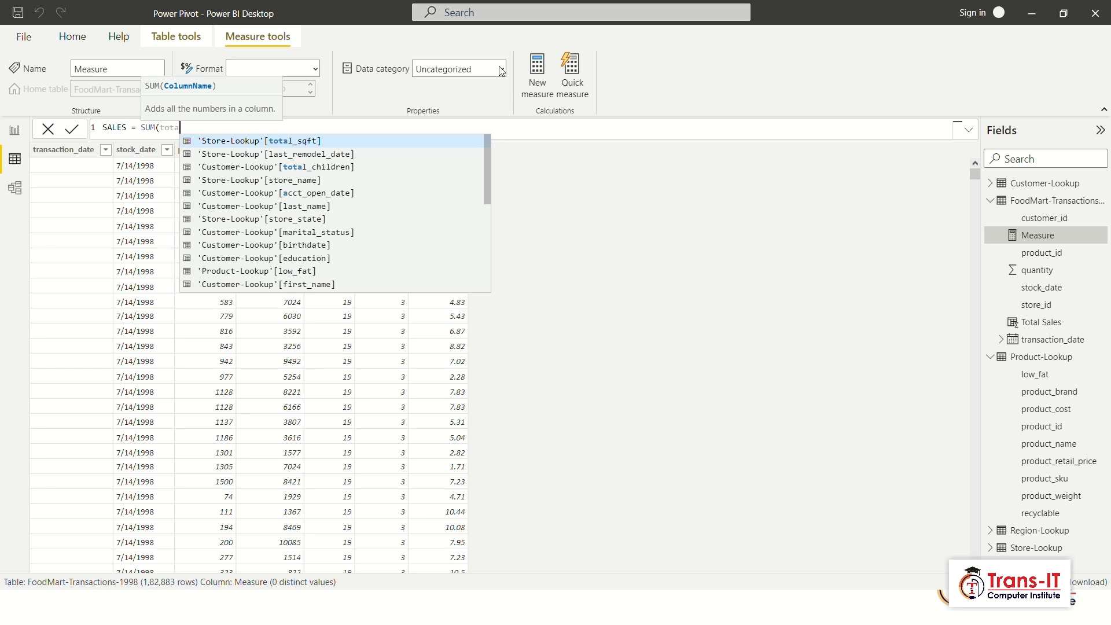
{"action": "type", "text": "l"}
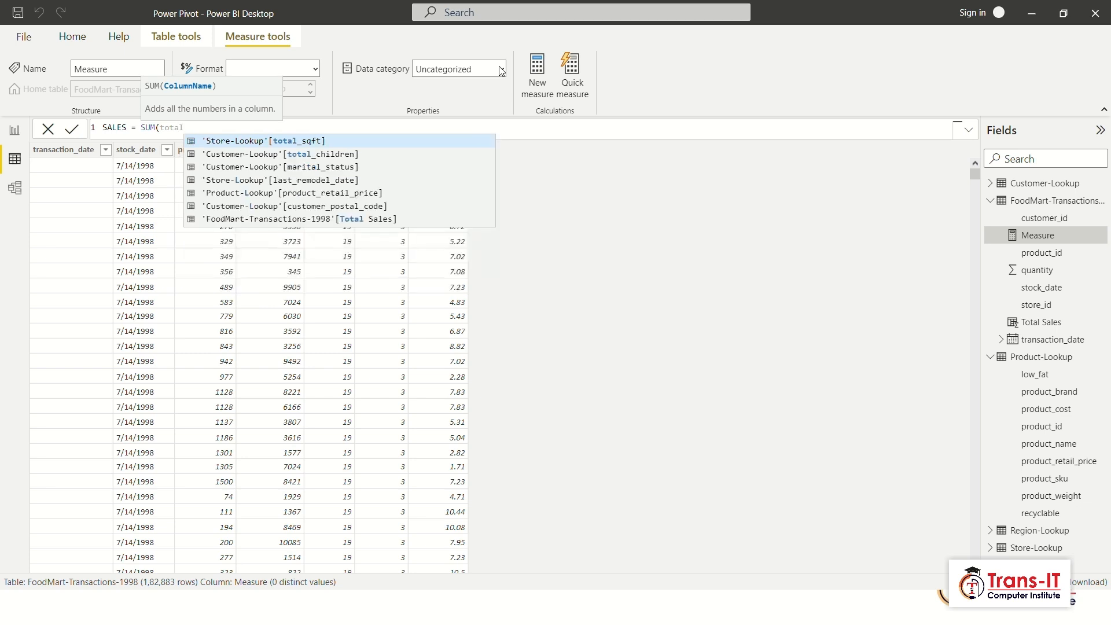
{"action": "key", "text": "Down"}
{"action": "key", "text": "Down"}
{"action": "key", "text": "Down"}
{"action": "key", "text": "Down"}
{"action": "key", "text": "Down"}
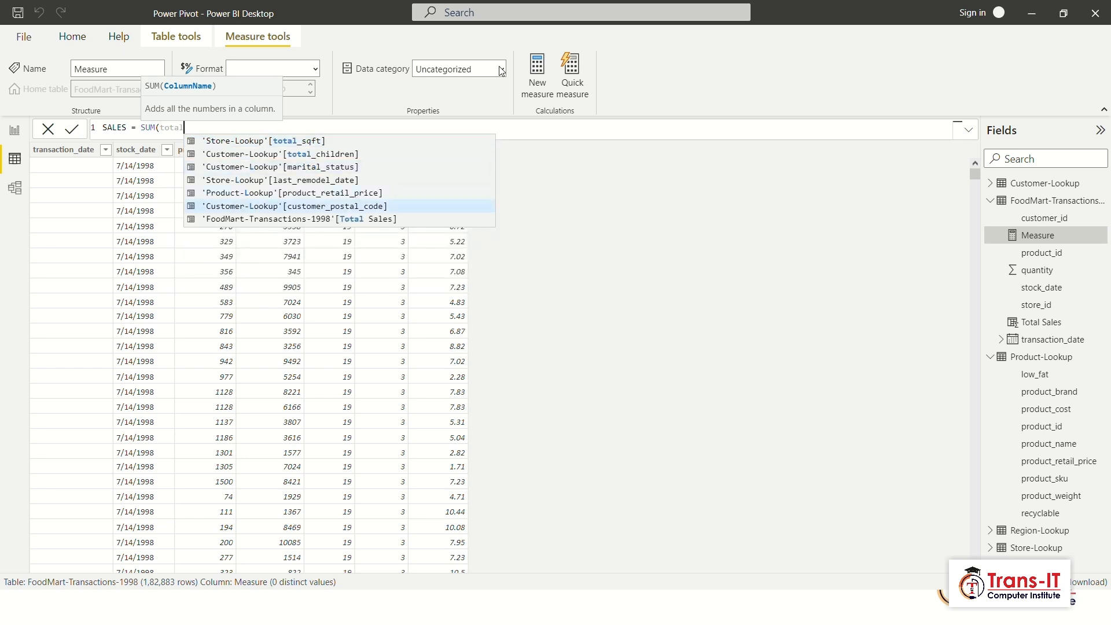
{"action": "key", "text": "Down"}
{"action": "key", "text": "Tab"}
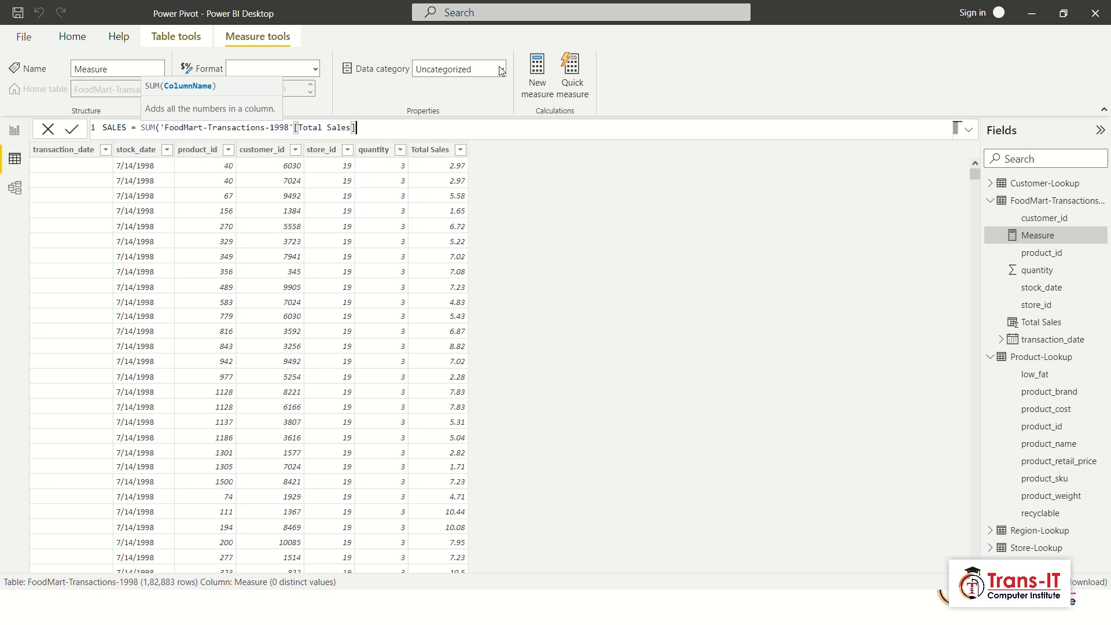
{"action": "type", "text": ")"}
{"action": "key", "text": "Return"}
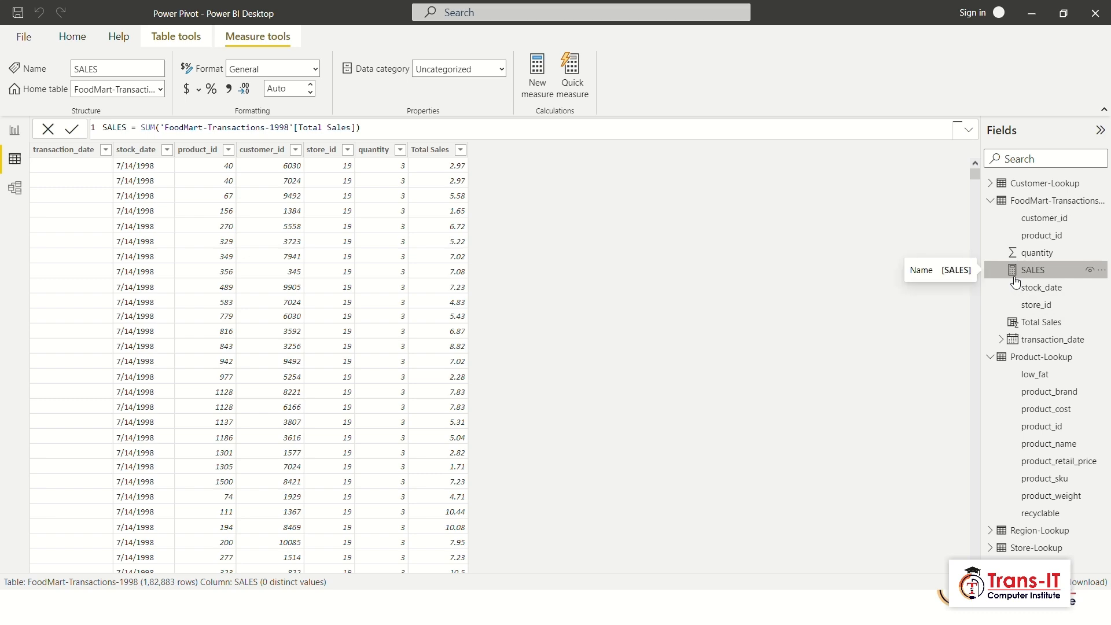
- Switch to the presentation to consult the New Column Vs. Measures slide and return to Power BI Desktop
{"action": "key", "text": "alt+Tab"}
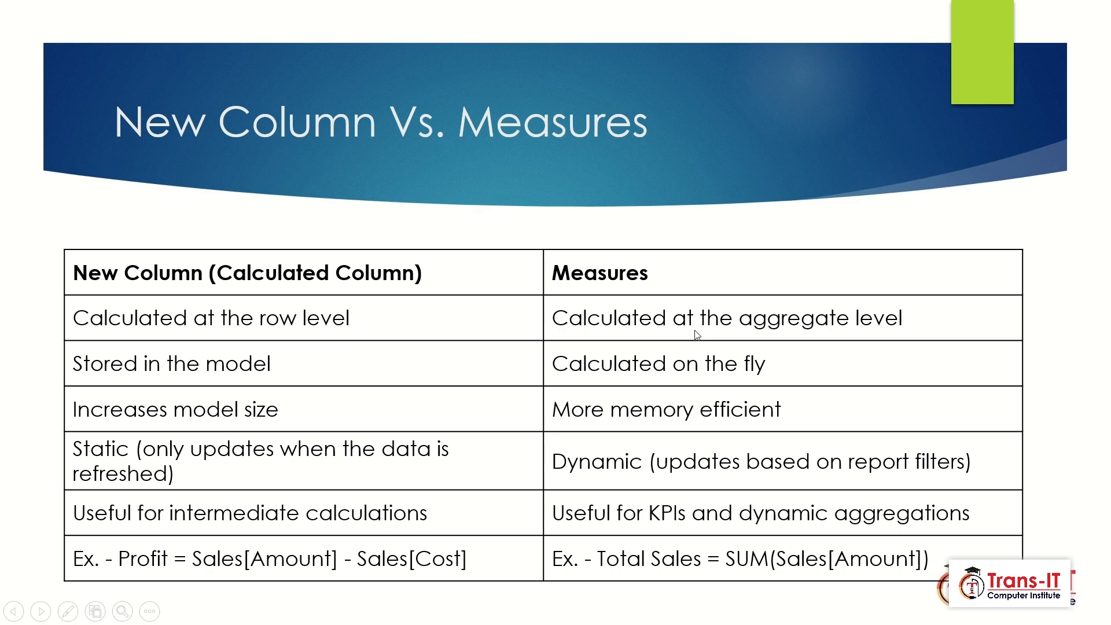
{"action": "key", "text": "alt+Tab"}
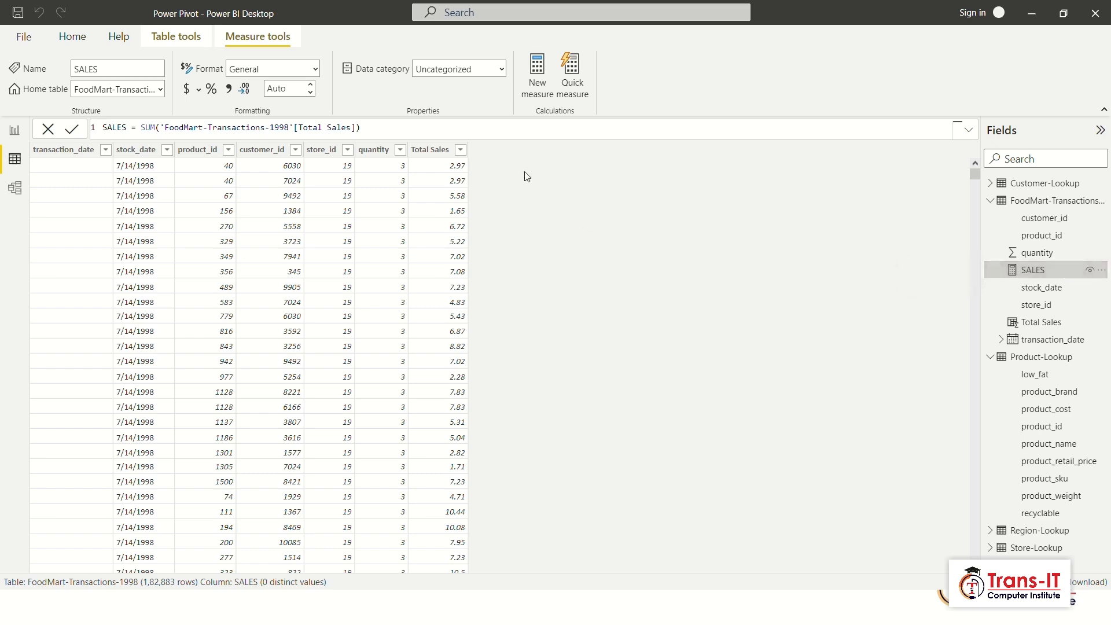
- Add a new page to the report and place a card visual on it showing the Total Sales column
{"action": "left_click", "coordinate": [14, 130]}
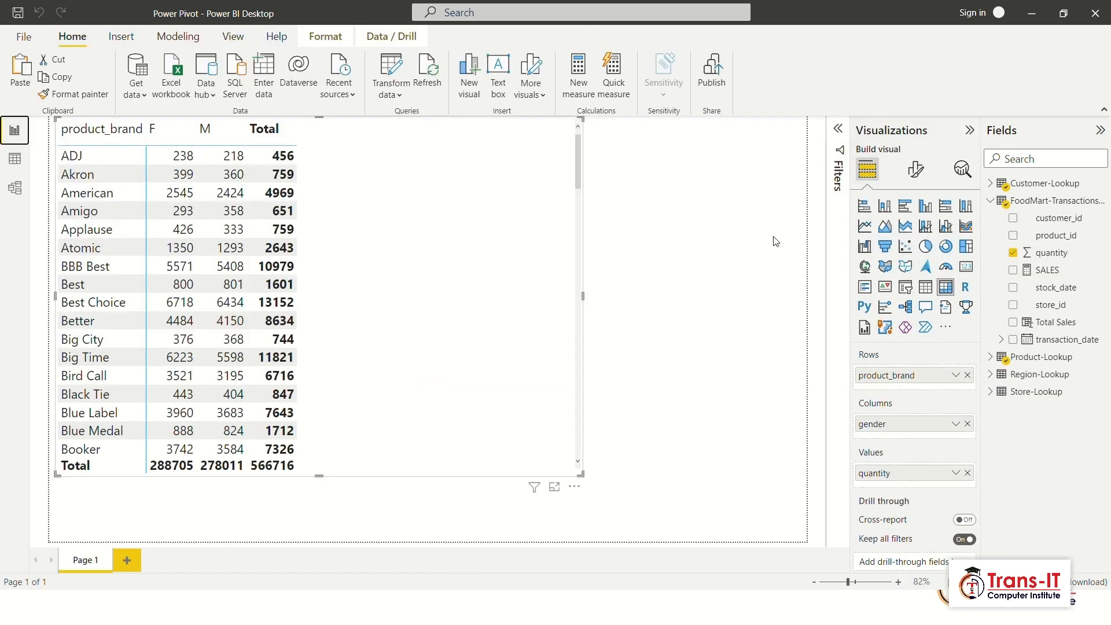
{"action": "left_click", "coordinate": [136, 560]}
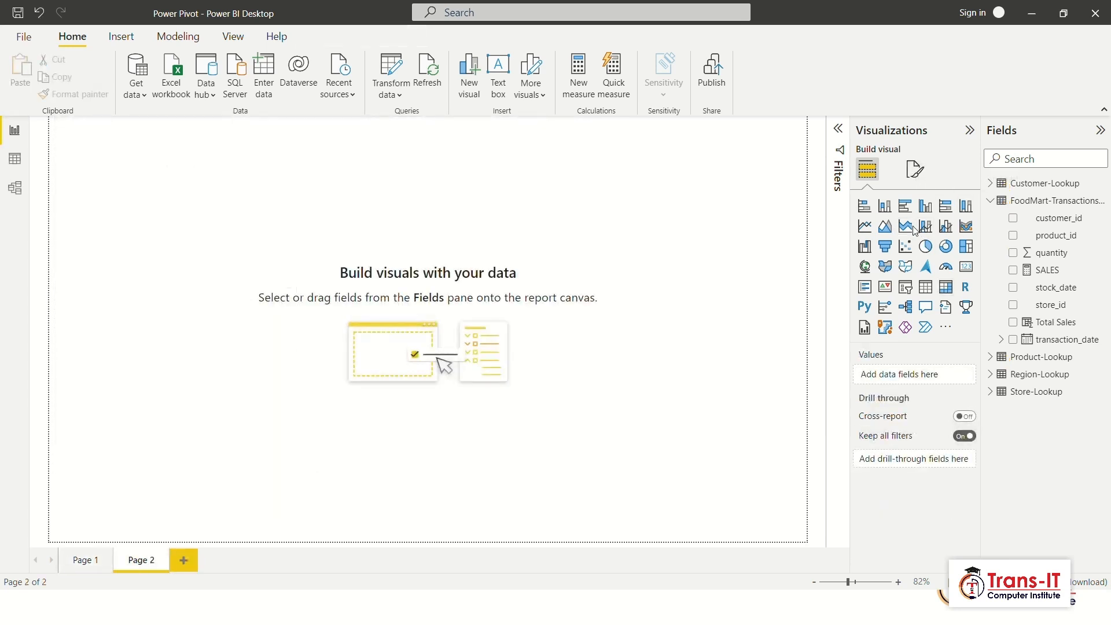
{"action": "left_click", "coordinate": [971, 261]}
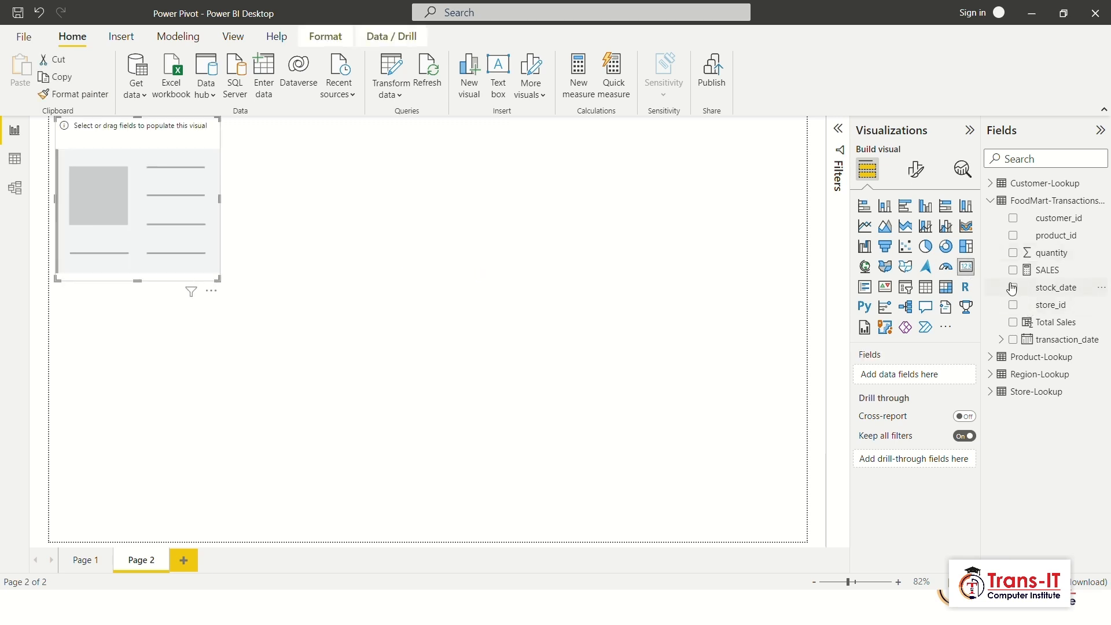
{"action": "left_click", "coordinate": [1013, 323]}
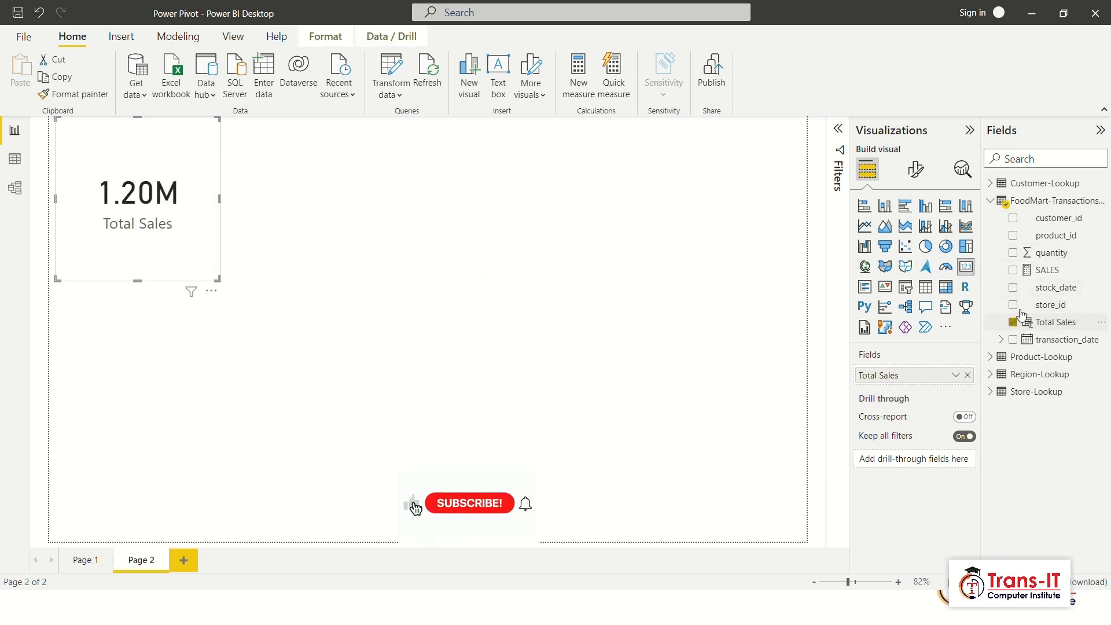
{"action": "left_click", "coordinate": [751, 314]}
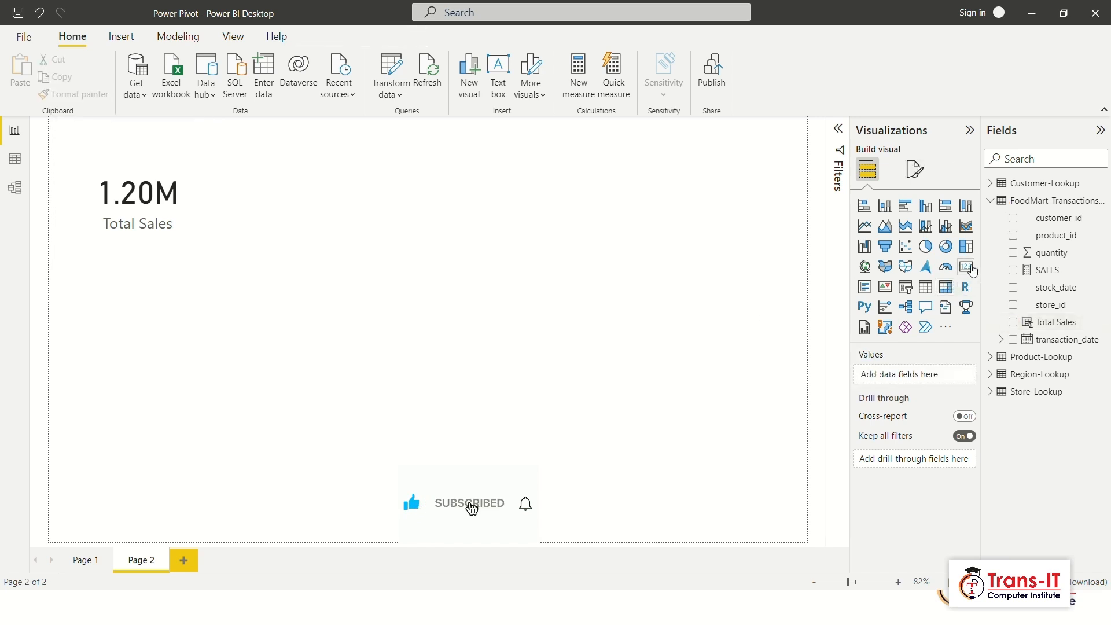
- Add a second card visual to Page 2 showing the SALES measure
{"action": "left_click", "coordinate": [965, 266]}
{"action": "left_click", "coordinate": [1013, 270]}
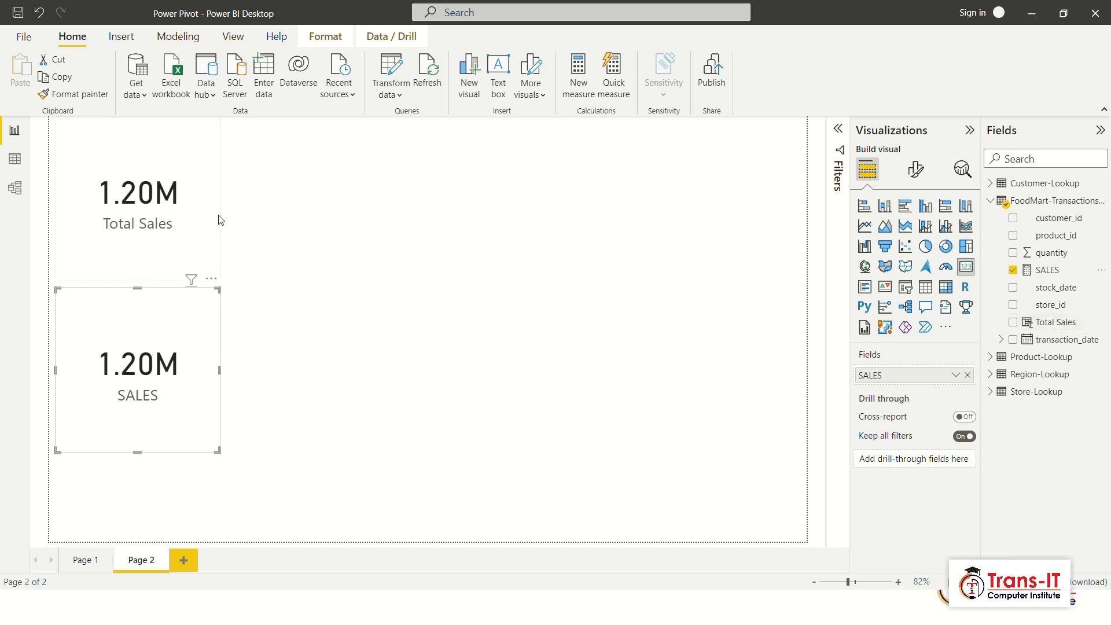
- Compare the New Column Vs. Measures slide with the Total Sales column and SALES measure in the FoodMart-Transactions-1998 data table
{"action": "key", "text": "alt+Tab"}
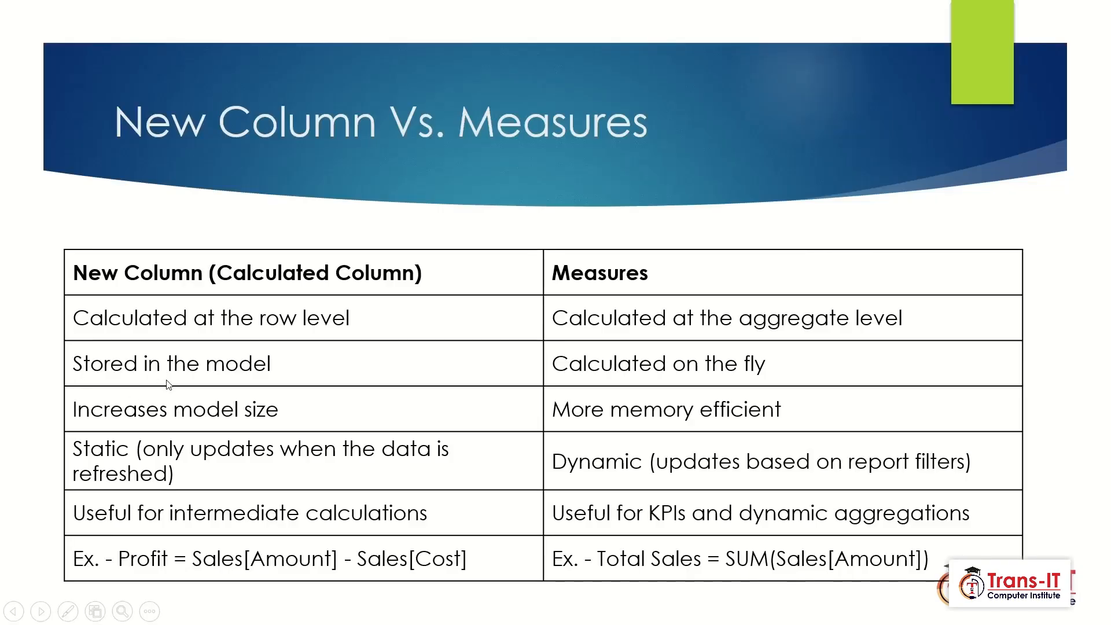
{"action": "key", "text": "alt+Tab"}
{"action": "left_click", "coordinate": [15, 159]}
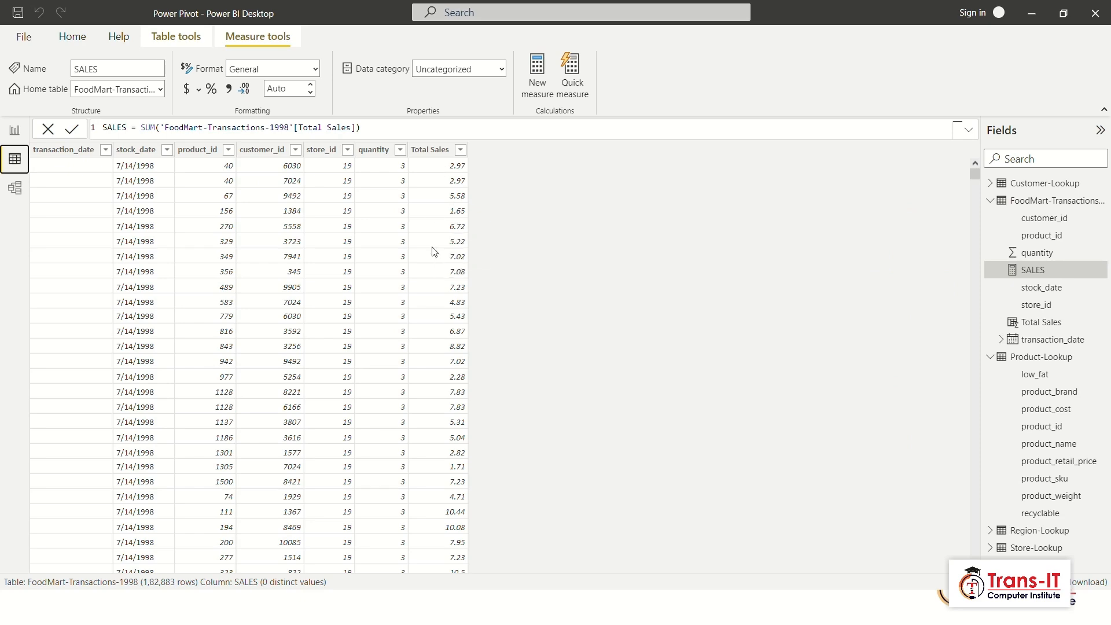
{"action": "key", "text": "alt+Tab"}
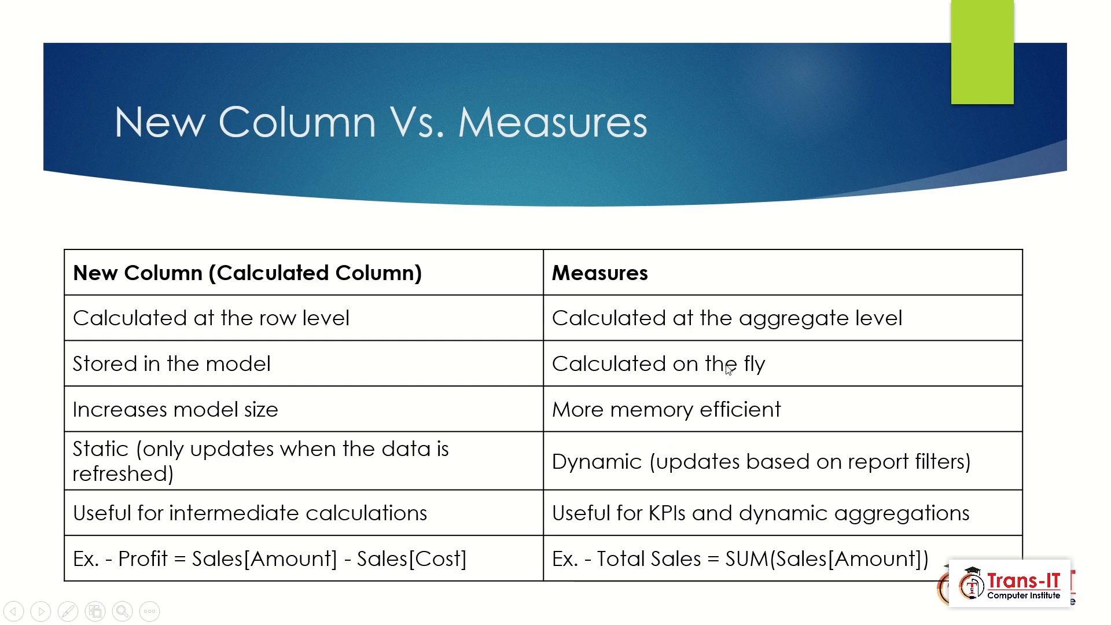
{"action": "key", "text": "alt+Tab"}
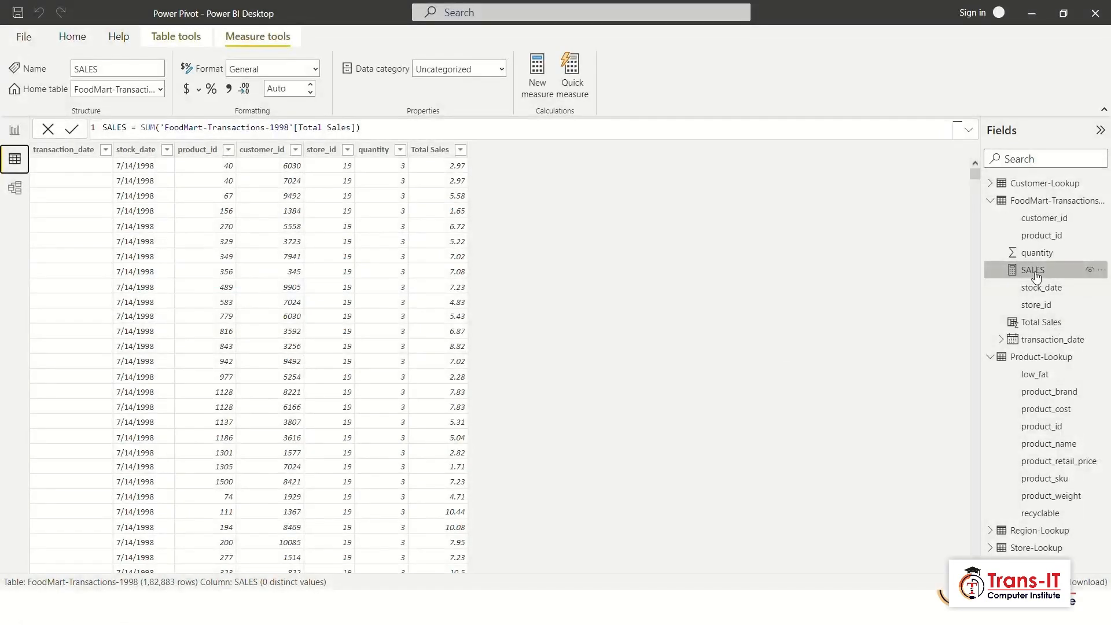
{"action": "key", "text": "alt+Tab"}
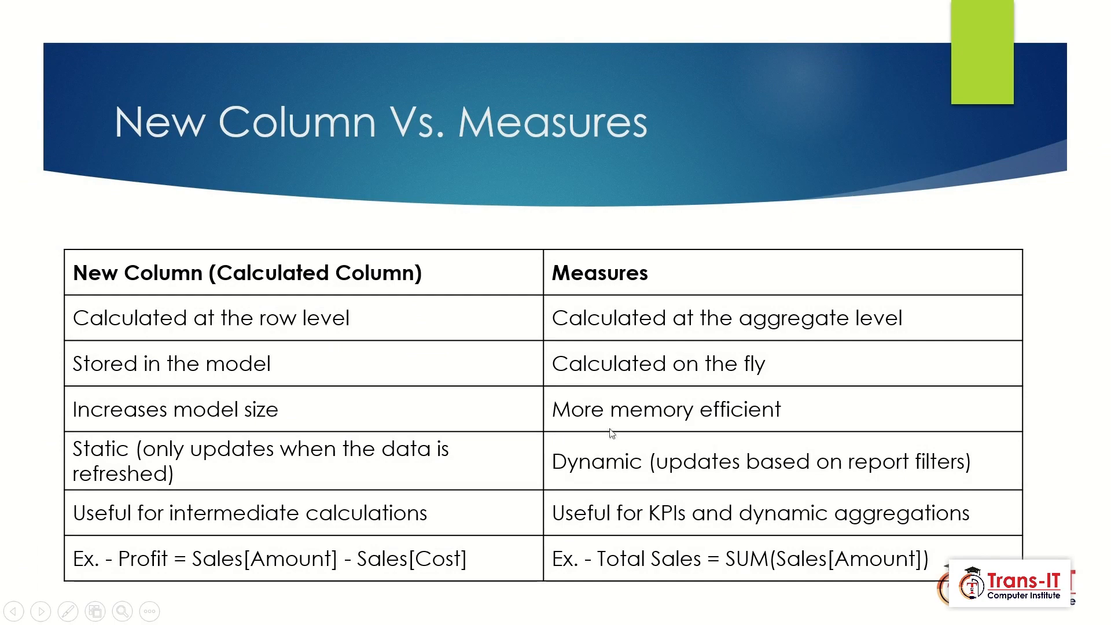
{"action": "key", "text": "alt+Tab"}
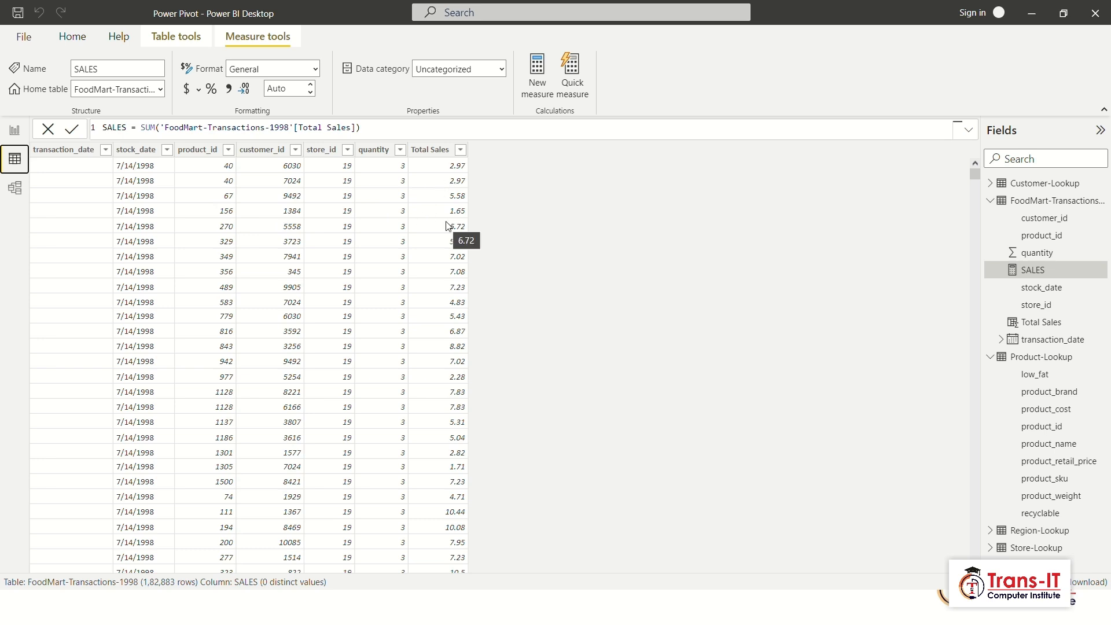
- Return to the report page, add a pie chart, and place it enlarged beside the two cards
{"action": "left_click", "coordinate": [17, 130]}
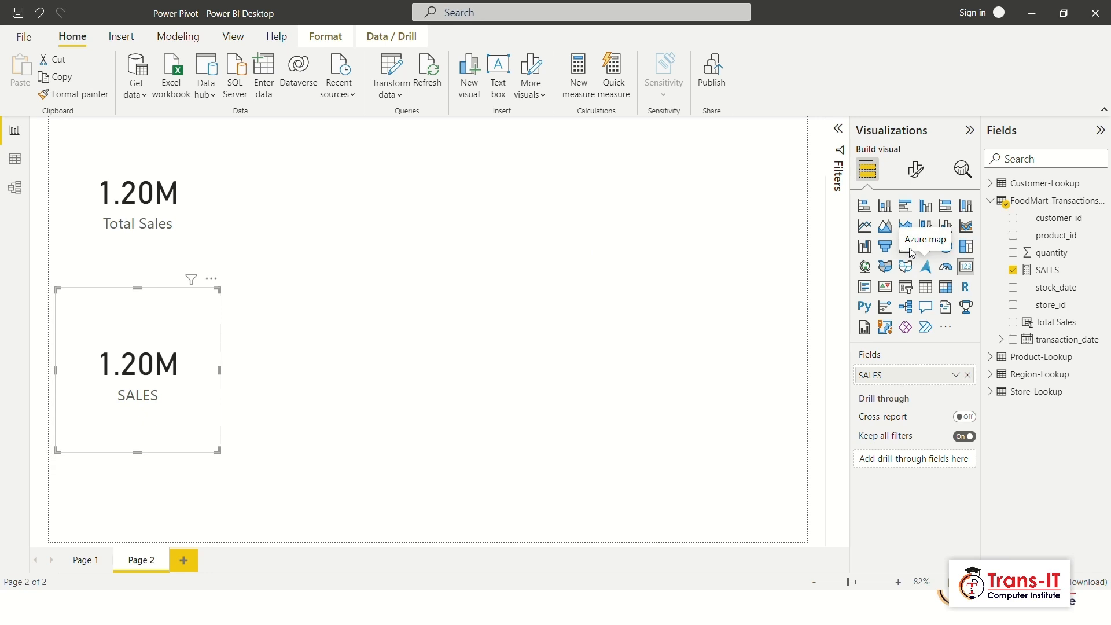
{"action": "left_click", "coordinate": [575, 280]}
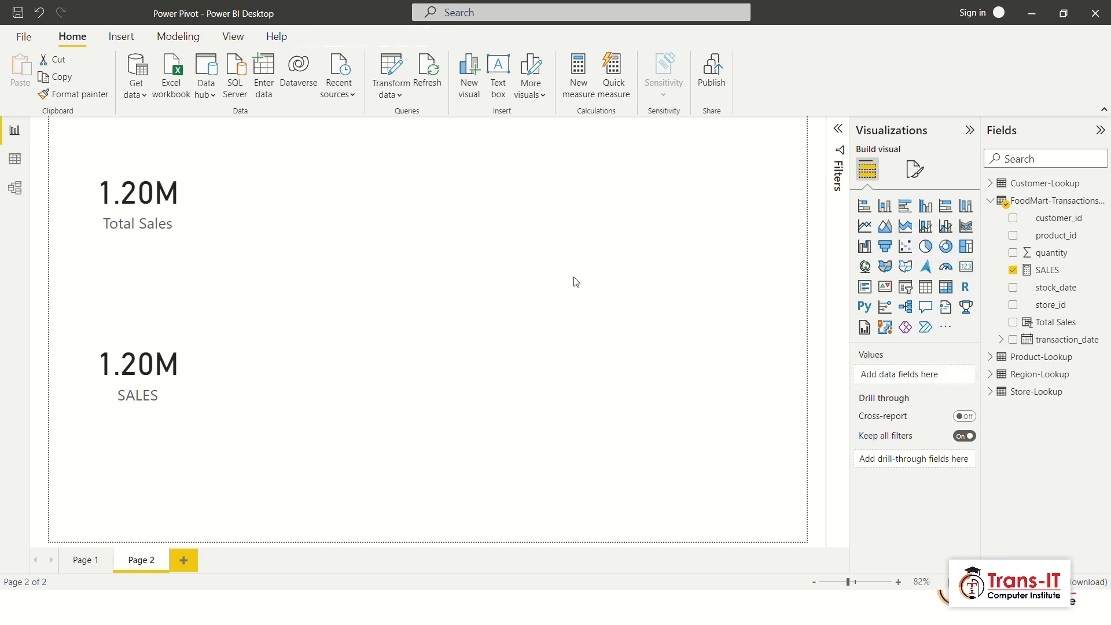
{"action": "left_click", "coordinate": [926, 246]}
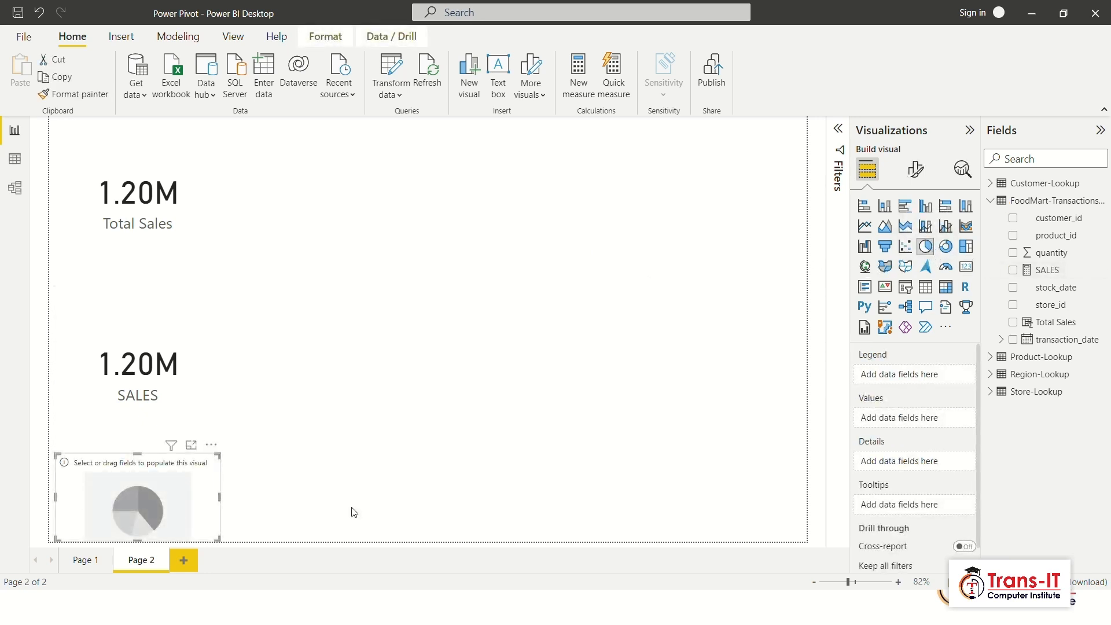
{"action": "left_click_drag", "start_coordinate": [234, 448], "coordinate": [486, 180]}
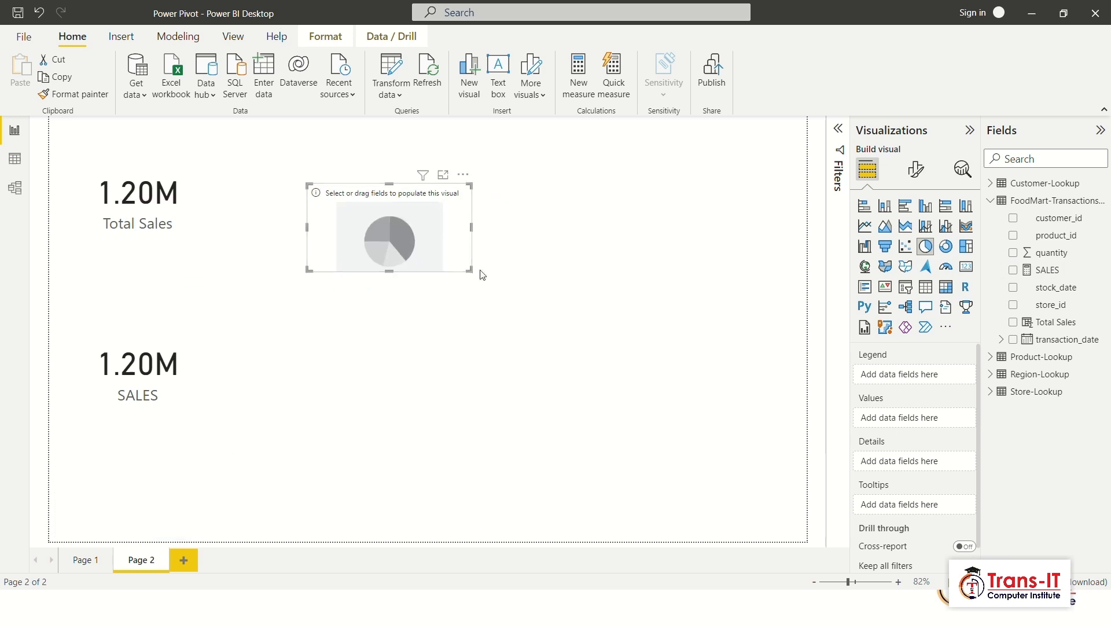
{"action": "left_click_drag", "start_coordinate": [469, 270], "coordinate": [590, 394]}
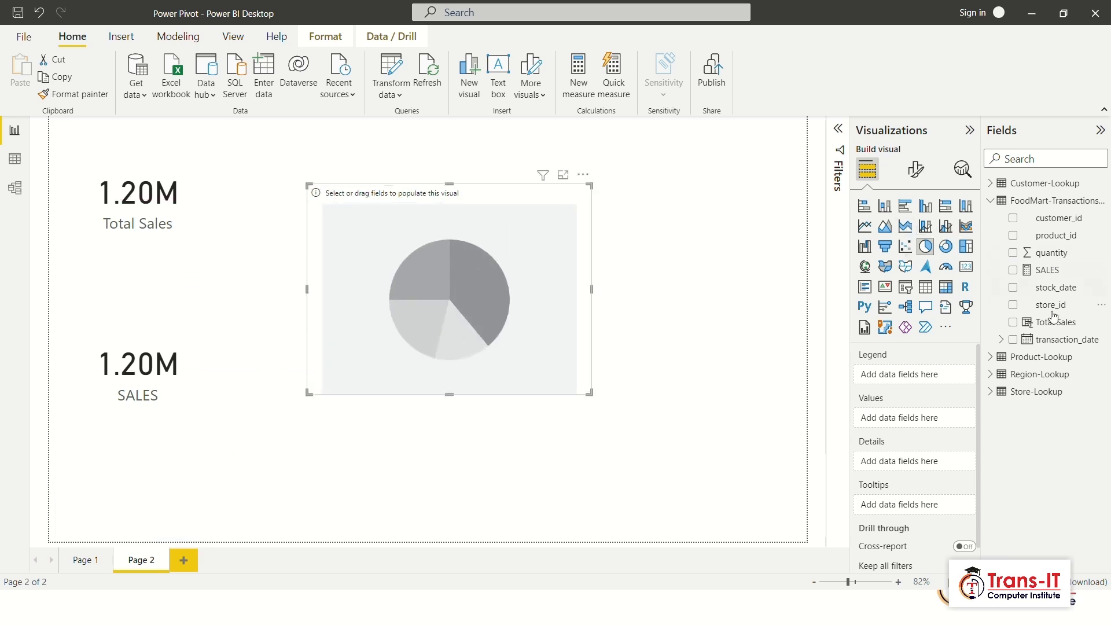
- Populate the pie chart with quantity as values and sales_region from Region-Lookup as the legend
{"action": "left_click", "coordinate": [1030, 255]}
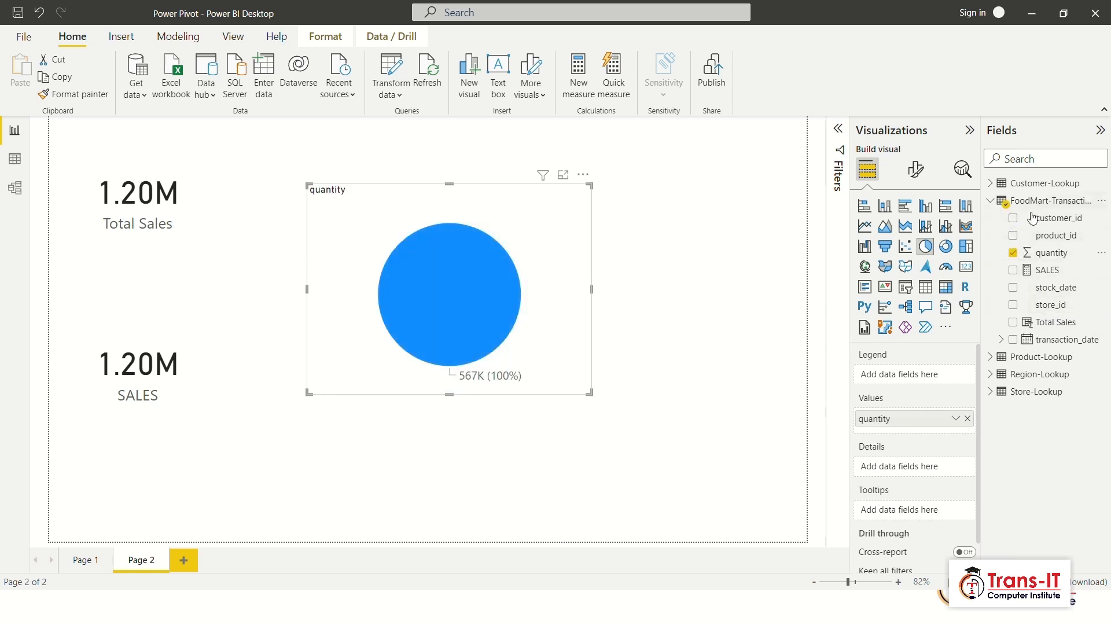
{"action": "left_click", "coordinate": [991, 357]}
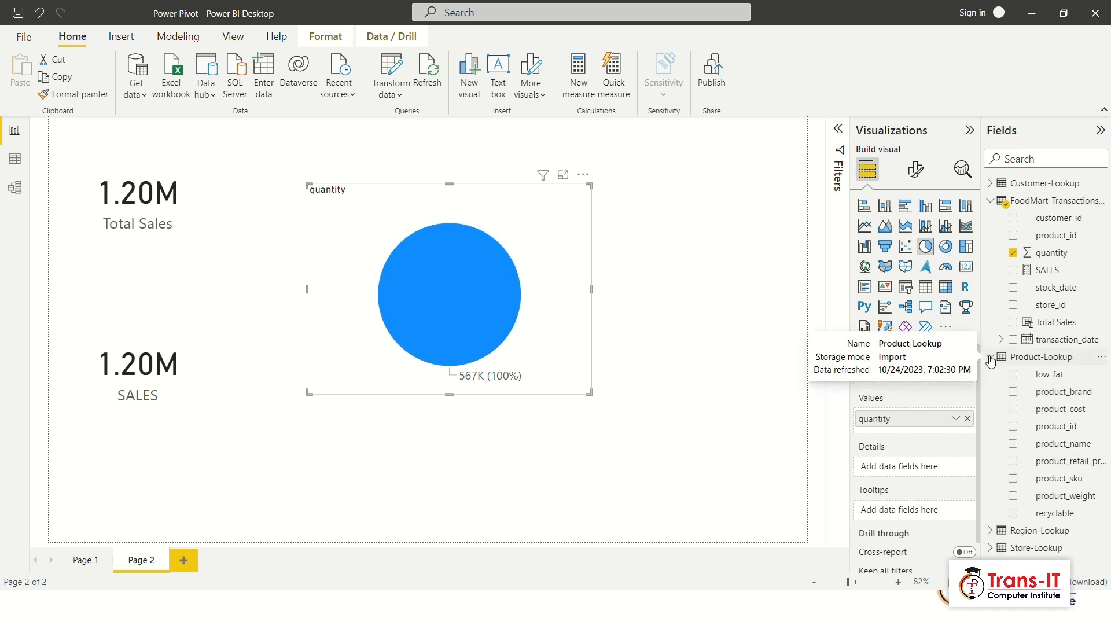
{"action": "left_click", "coordinate": [997, 531]}
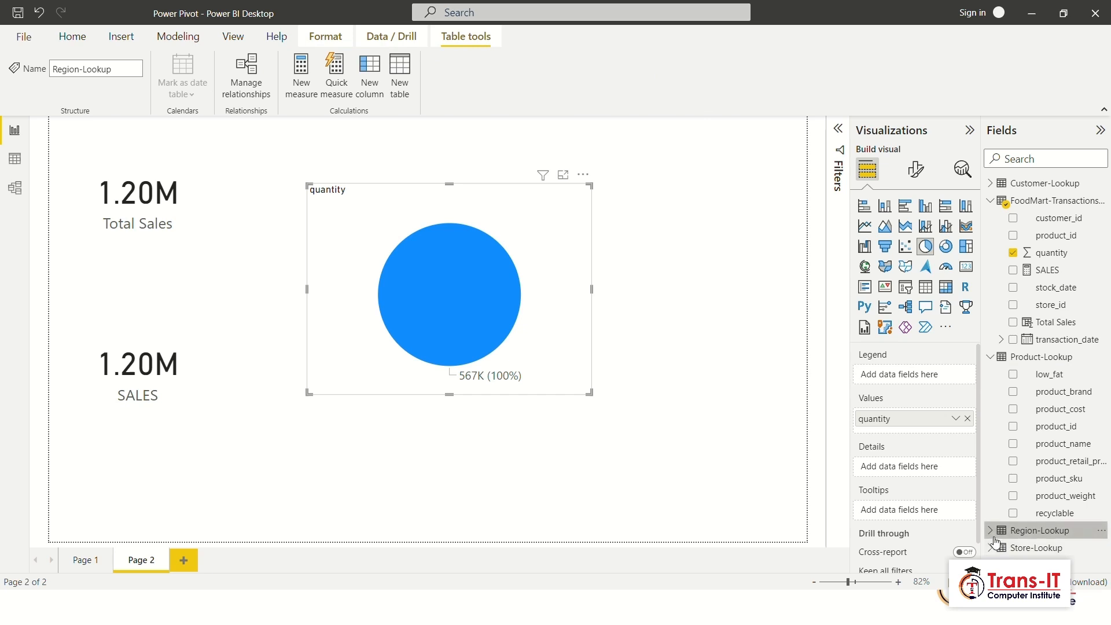
{"action": "left_click", "coordinate": [991, 531]}
{"action": "scroll", "coordinate": [993, 541], "scroll_direction": "down", "scroll_amount": 1}
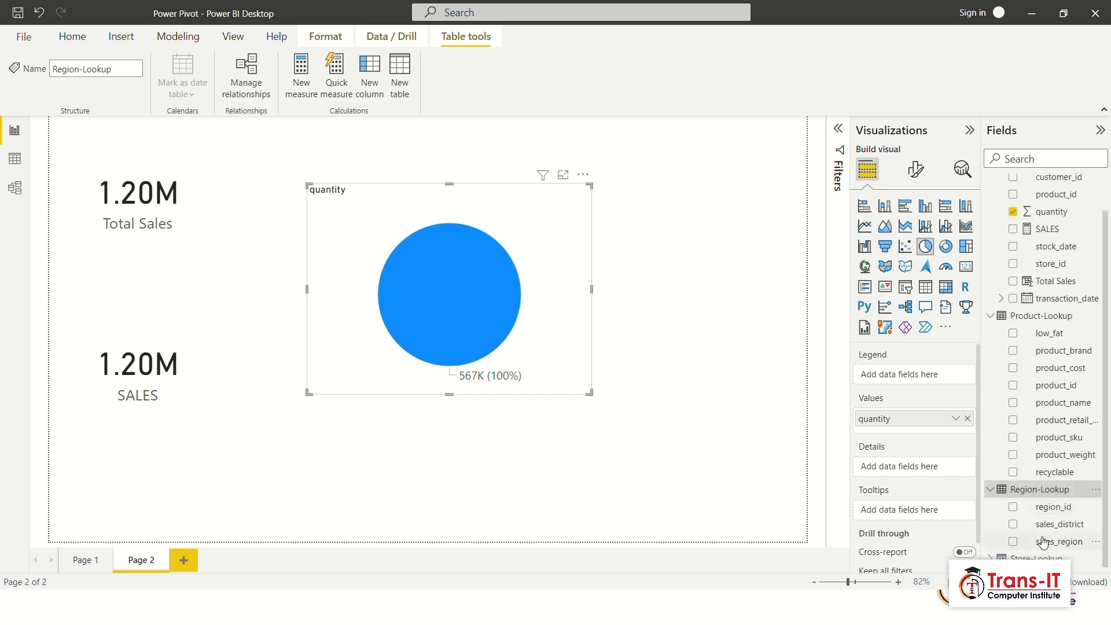
{"action": "left_click", "coordinate": [1013, 542]}
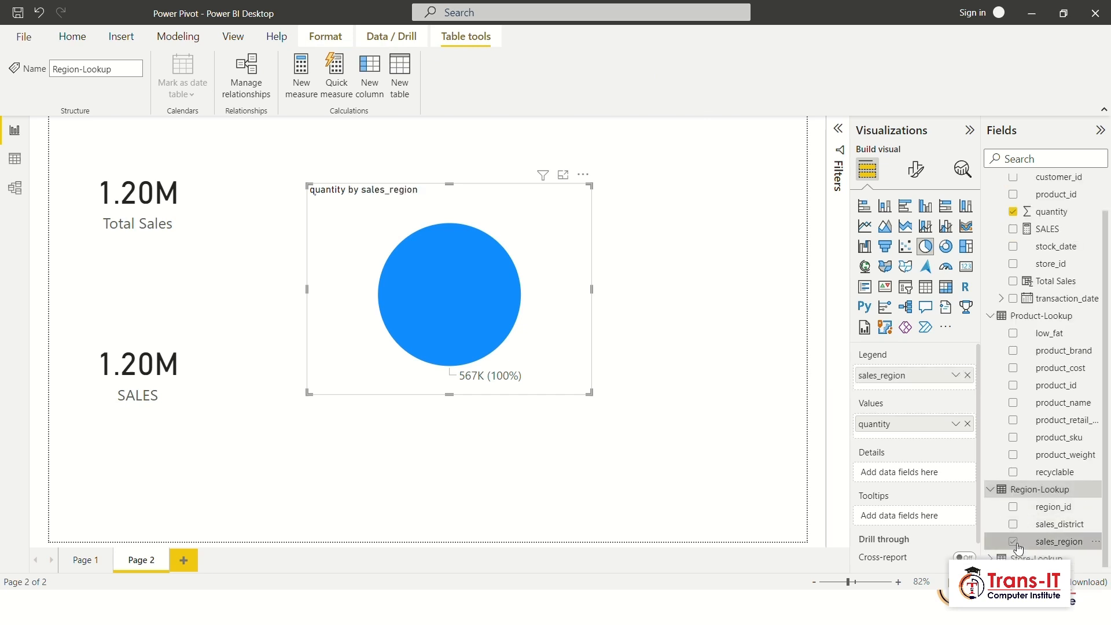
- Cross-filter both cards by the North West slice of the pie chart
{"action": "left_click", "coordinate": [453, 276]}
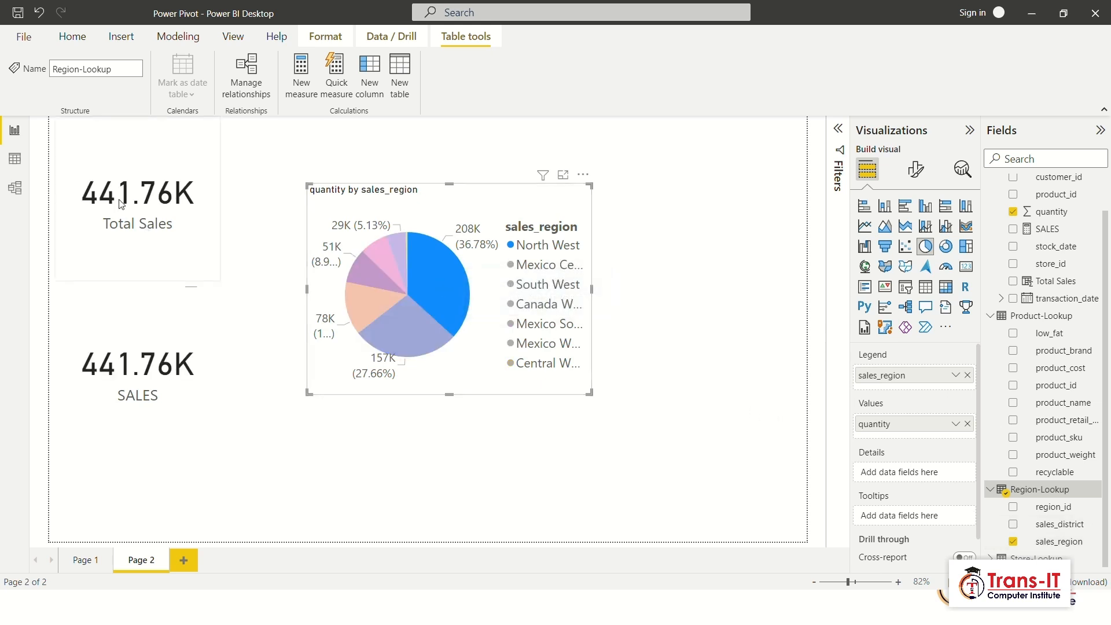
{"action": "mouse_move", "coordinate": [132, 201]}
- Review the data table, advance the presentation to the Implicit Vs. Explicit Measures slide, and return to the Power BI report page
{"action": "left_click", "coordinate": [14, 158]}
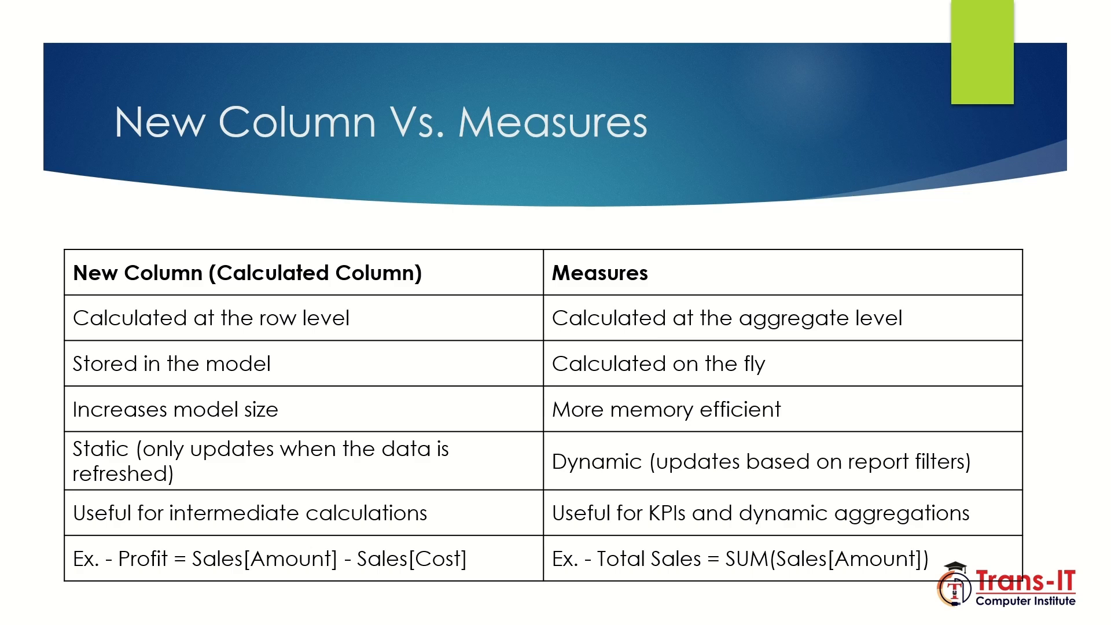
{"action": "key", "text": "Right"}
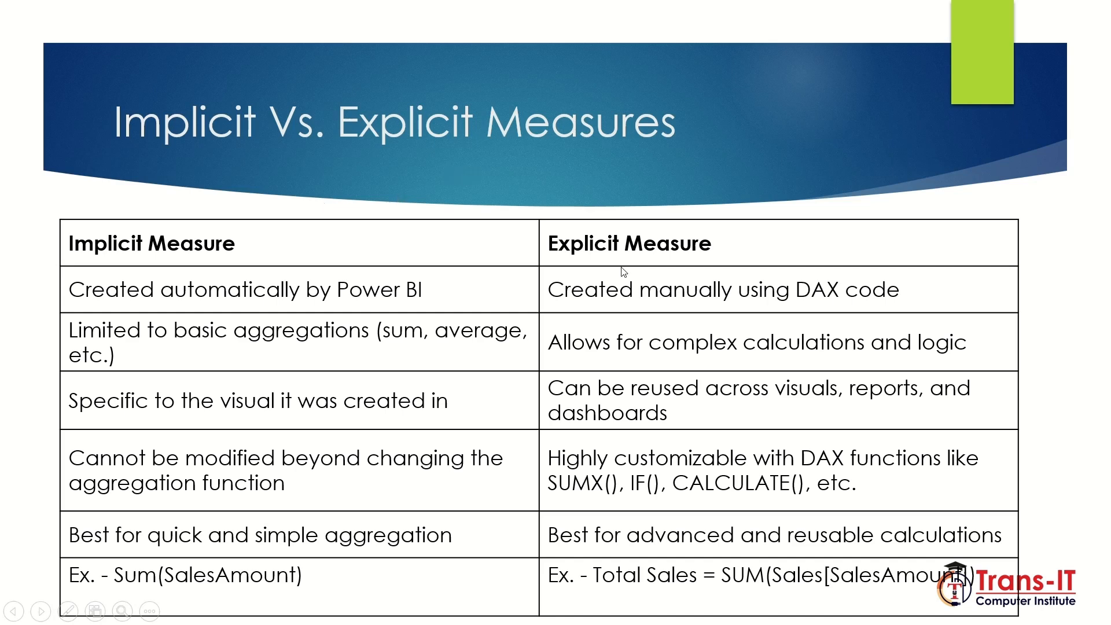
{"action": "key", "text": "alt+Tab"}
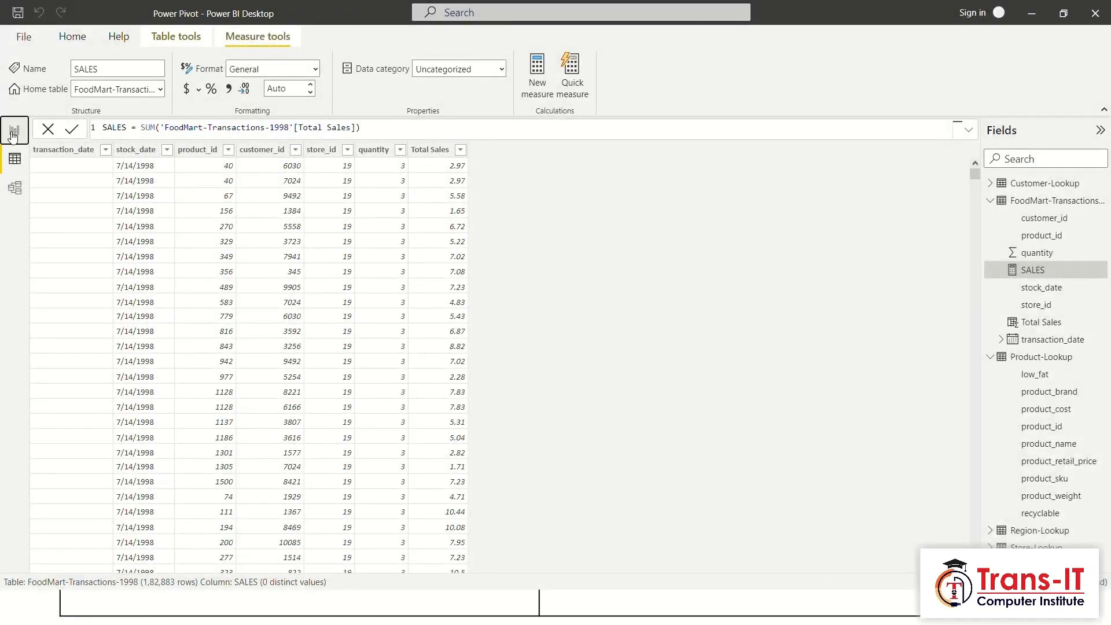
{"action": "left_click", "coordinate": [14, 131]}
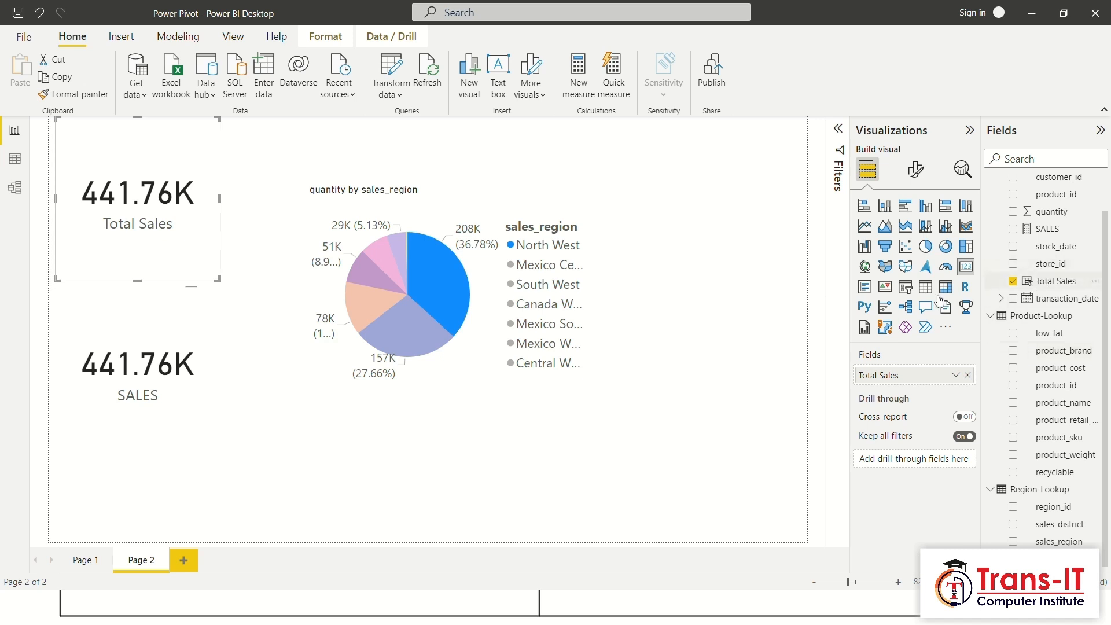
- Compare the fields behind the Total Sales and SALES cards with the Implicit Vs. Explicit Measures slide
{"action": "left_click", "coordinate": [217, 452]}
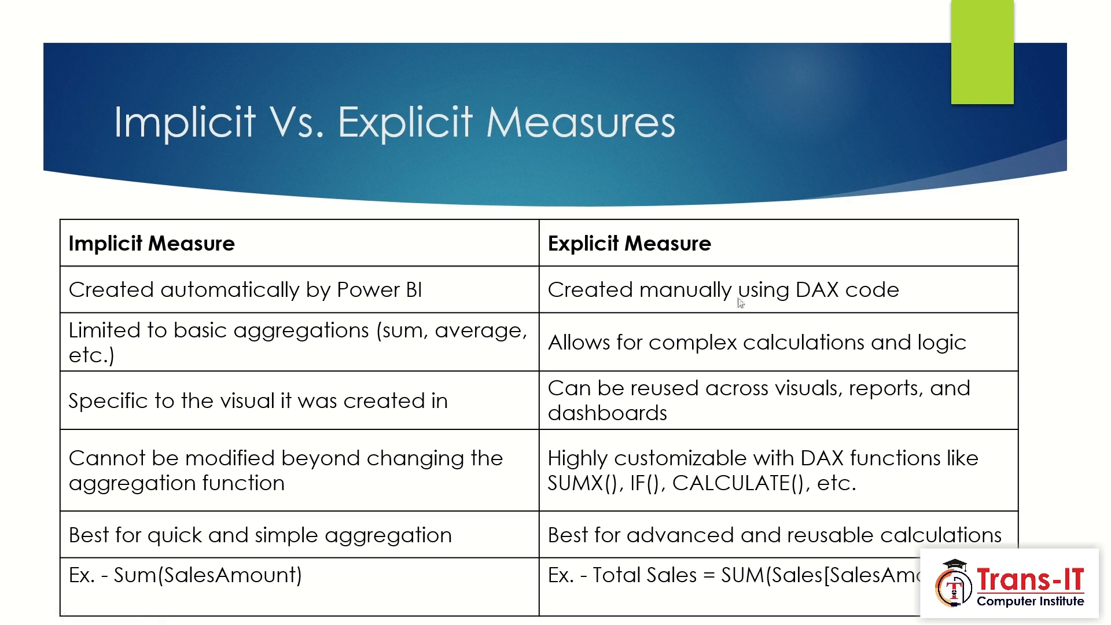
{"action": "key", "text": "alt+Tab"}
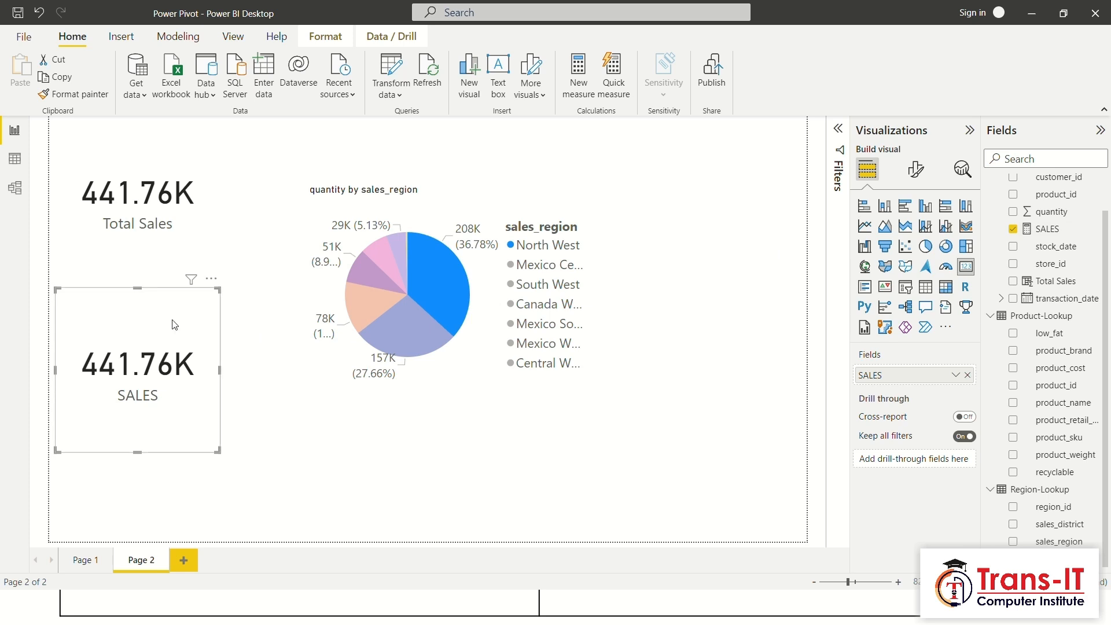
{"action": "left_click", "coordinate": [168, 243]}
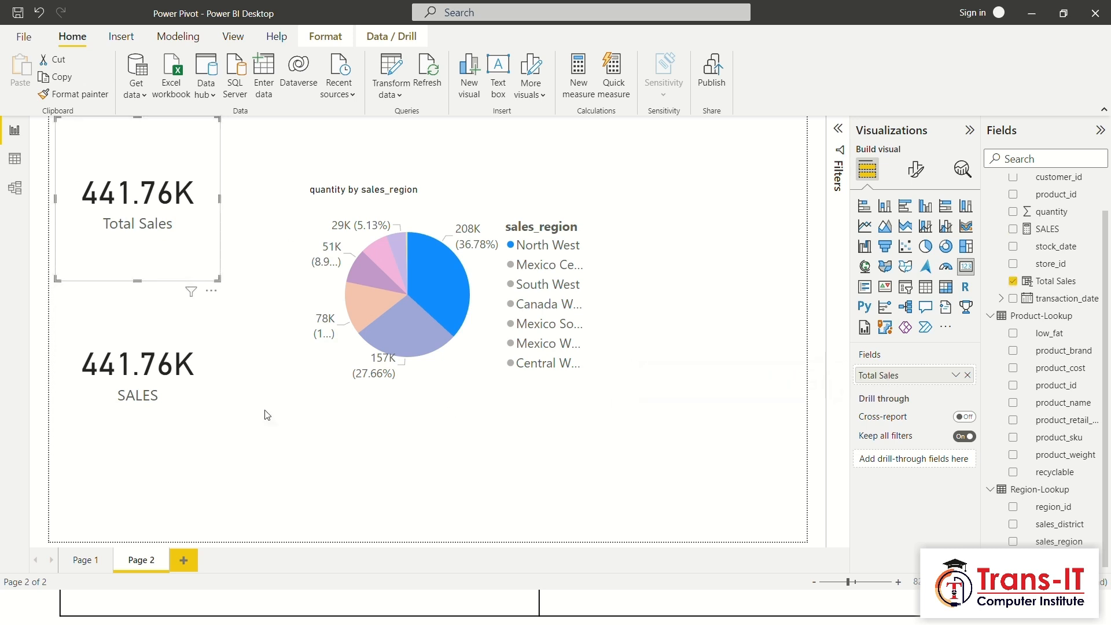
{"action": "left_click", "coordinate": [200, 421]}
{"action": "key", "text": "alt+Tab"}
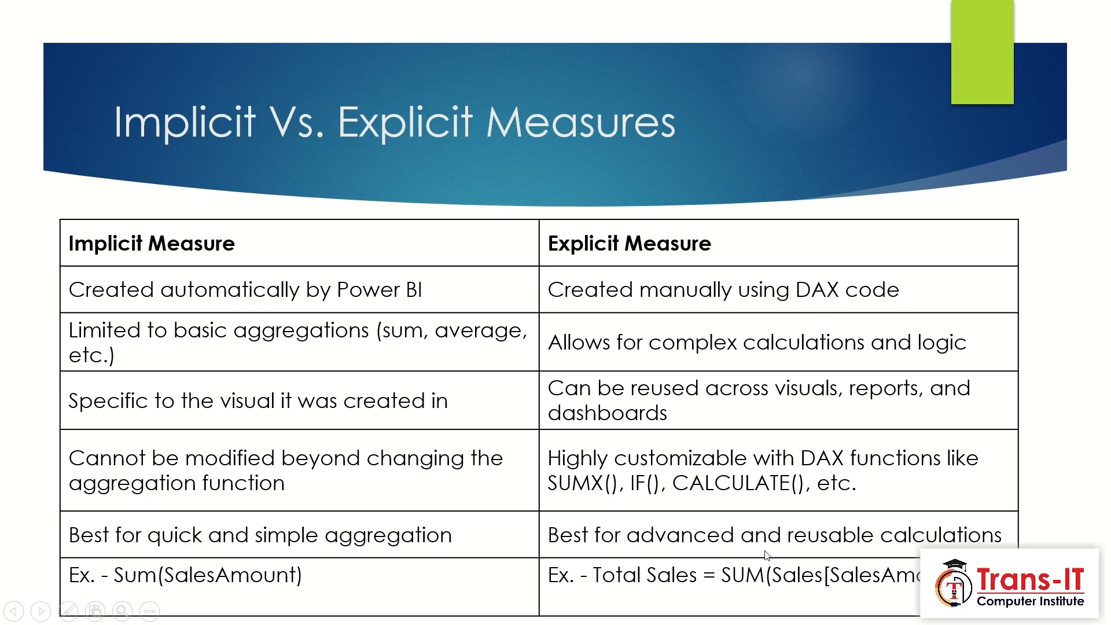
{"action": "key", "text": "alt+Tab"}
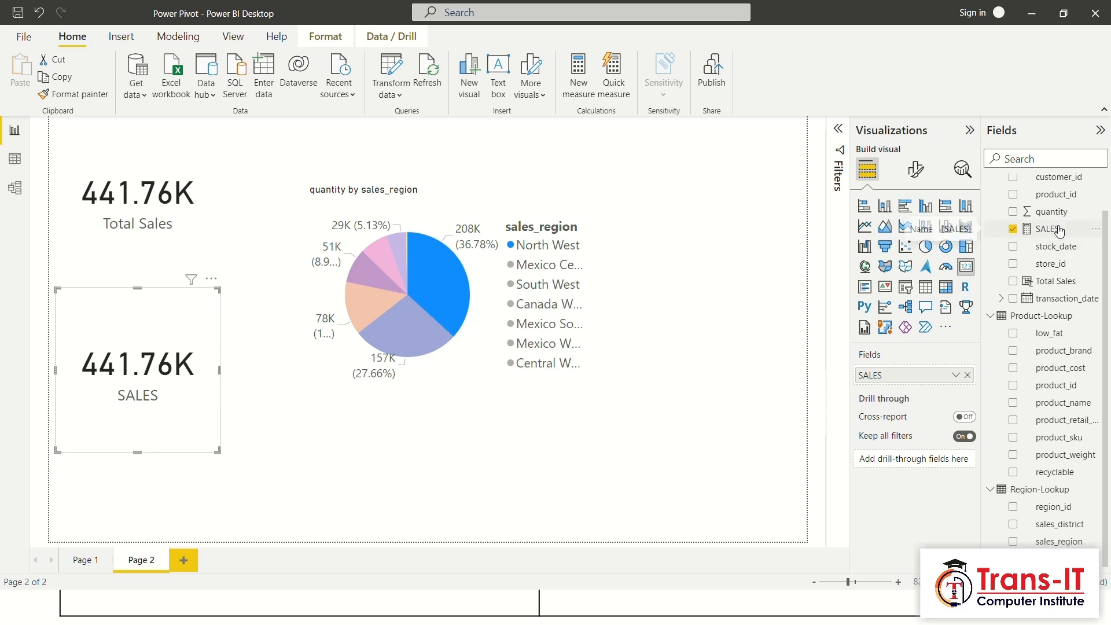
{"action": "left_click", "coordinate": [661, 449]}
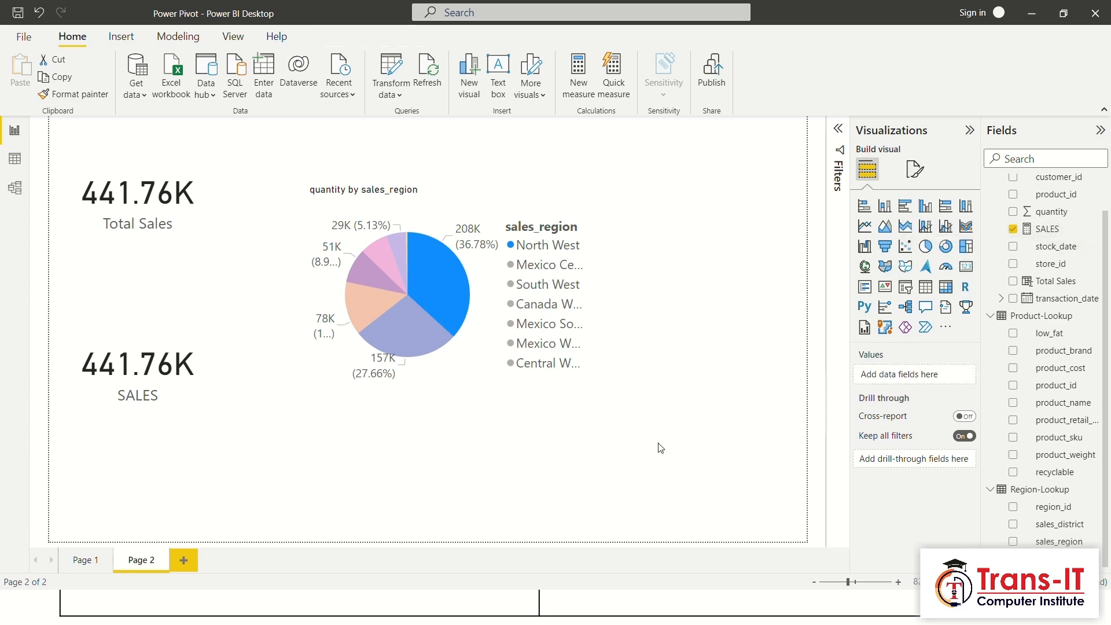